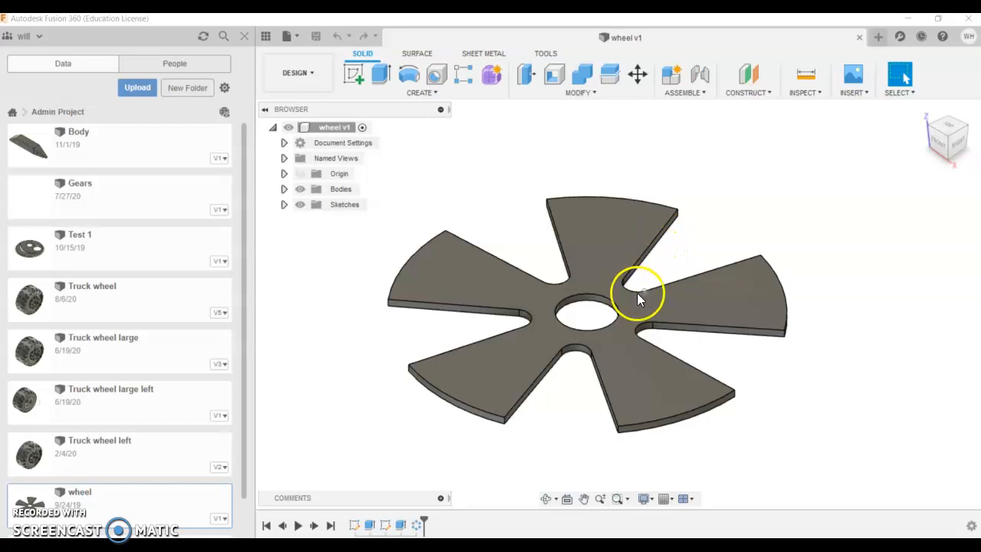
Step: Examine the finished five-spoke wheel model from above, including its spokes, slots and centre hole
shift+middle_drag(633, 264, 637, 322)
click(904, 73)
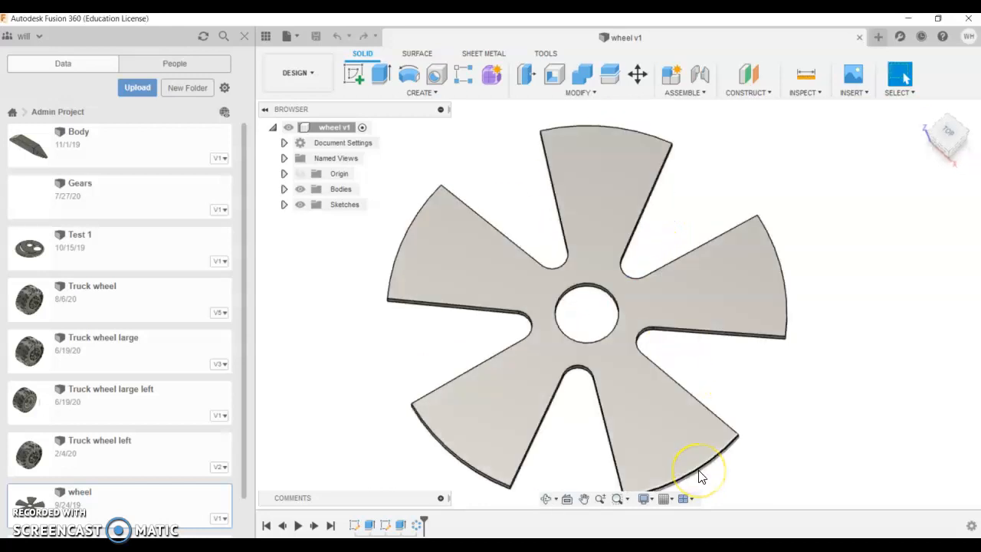
click(682, 464)
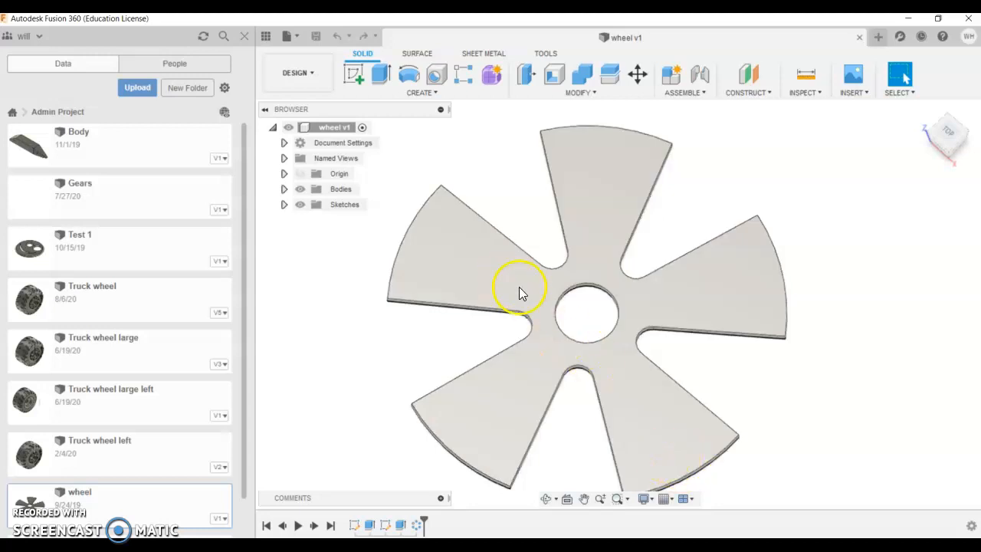
shift+middle_drag(548, 320, 650, 321)
scroll(632, 321, up, 3)
scroll(632, 321, down, 6)
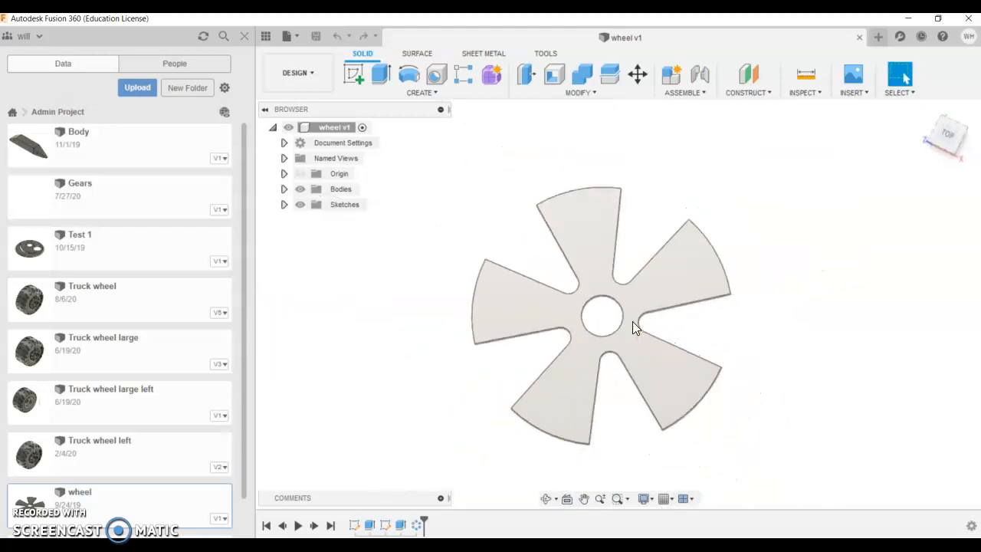
click(638, 335)
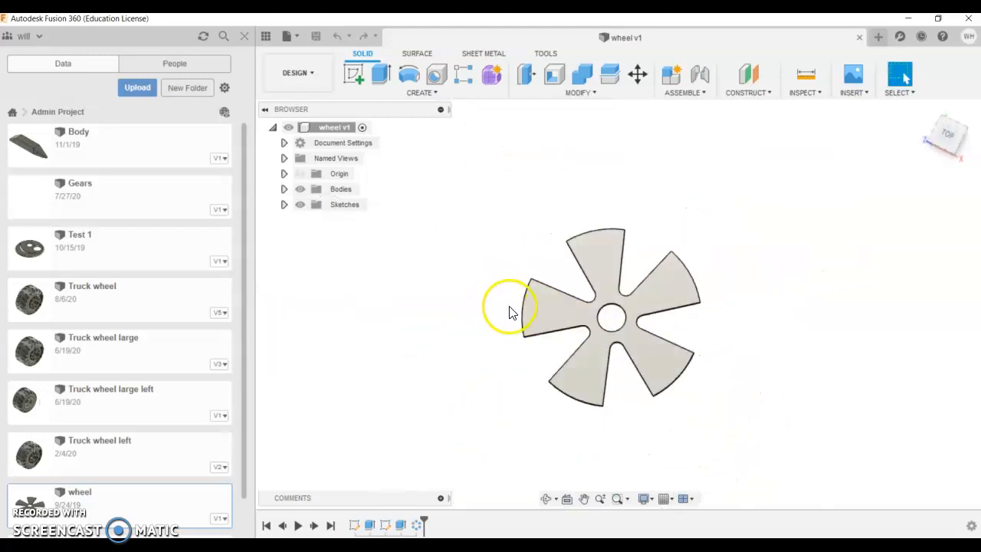
scroll(679, 325, down, 1)
scroll(678, 328, down, 1)
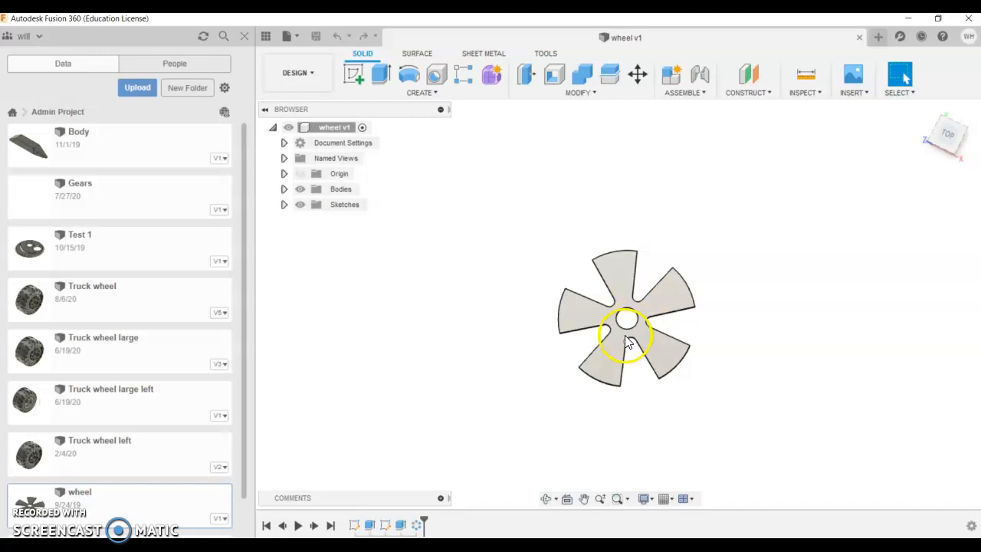
scroll(692, 332, up, 6)
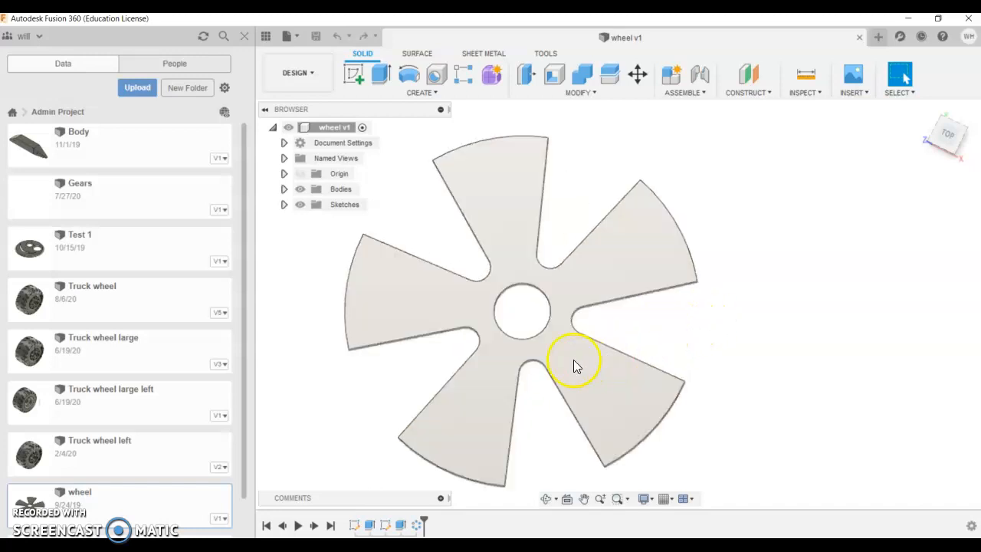
drag(549, 349, 555, 343)
key(Escape)
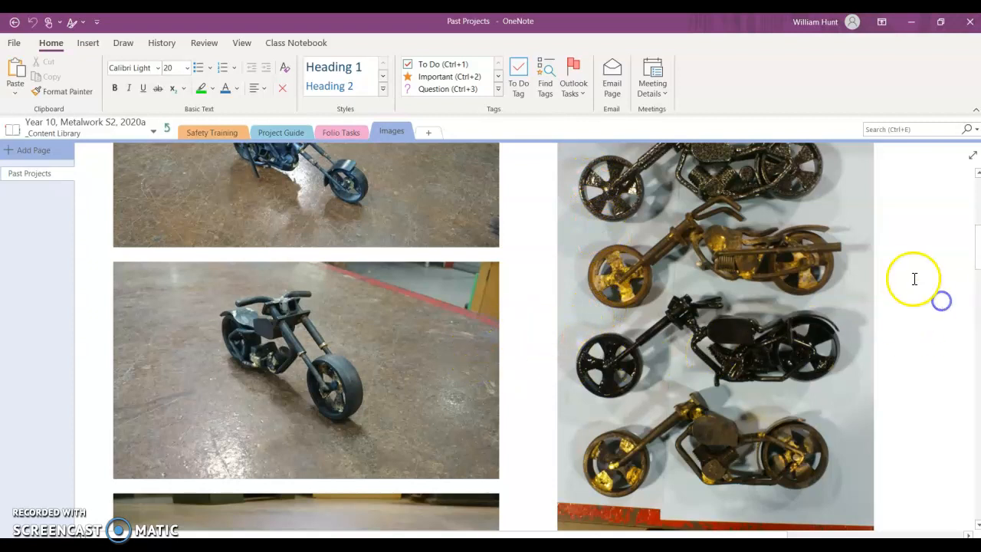
Step: Look through the motorcycle photos on the Past Projects page in OneNote, examining the different wheel designs
scroll(914, 278, down, 5)
scroll(738, 330, down, 1)
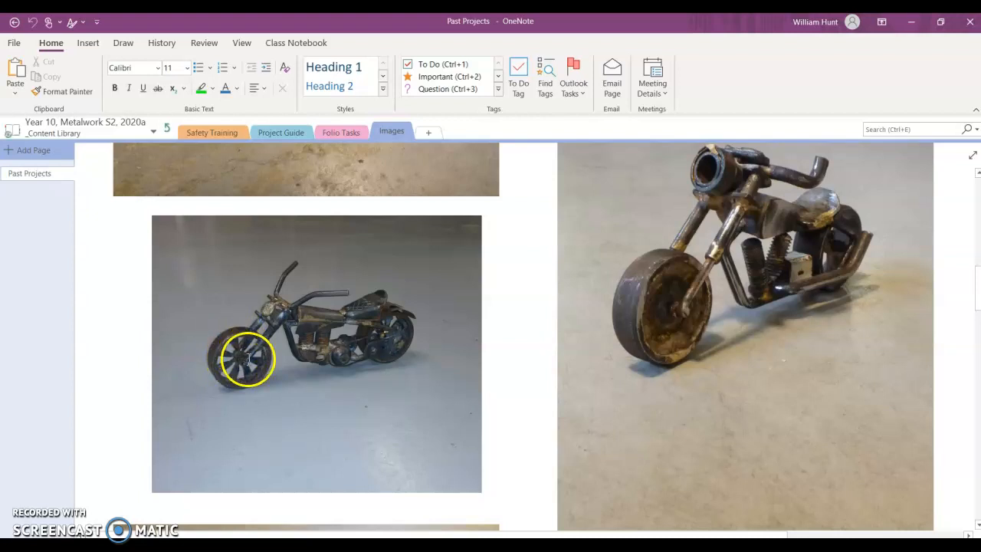
scroll(455, 401, down, 1)
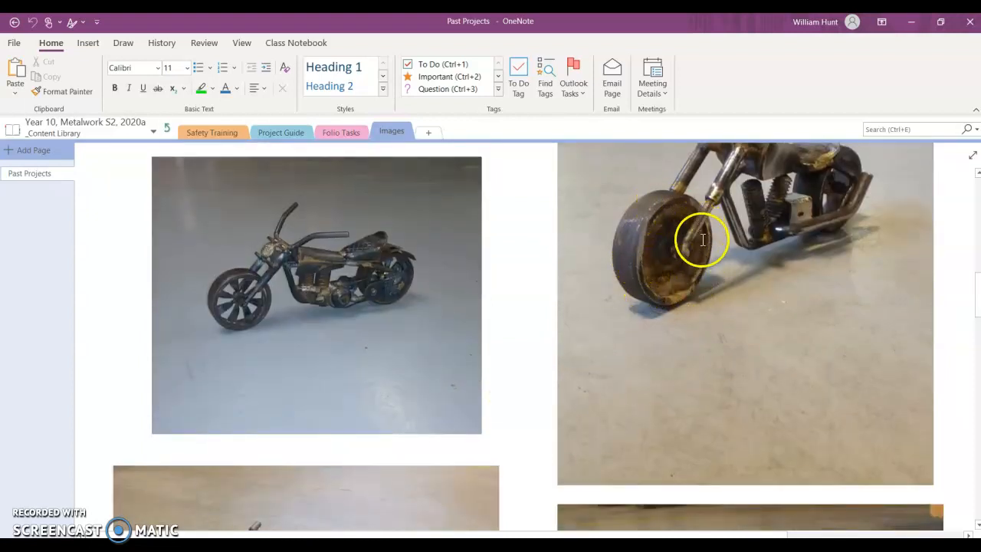
scroll(693, 271, down, 3)
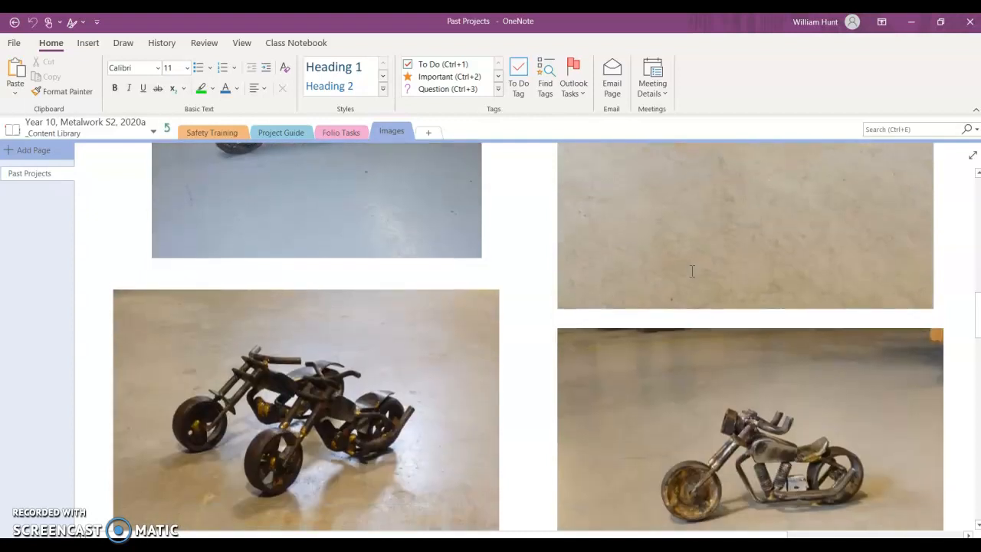
scroll(692, 416, down, 1)
scroll(699, 442, down, 1)
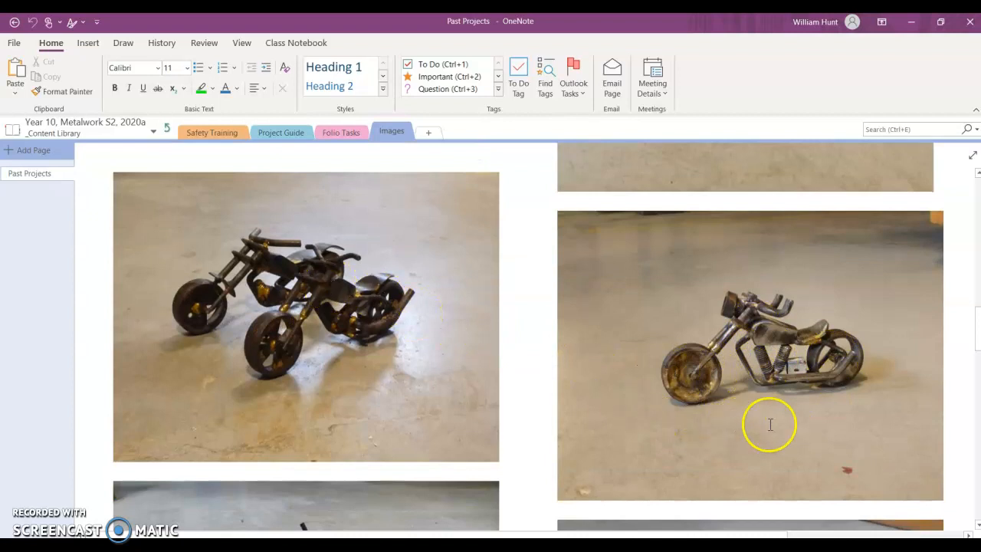
scroll(282, 310, down, 5)
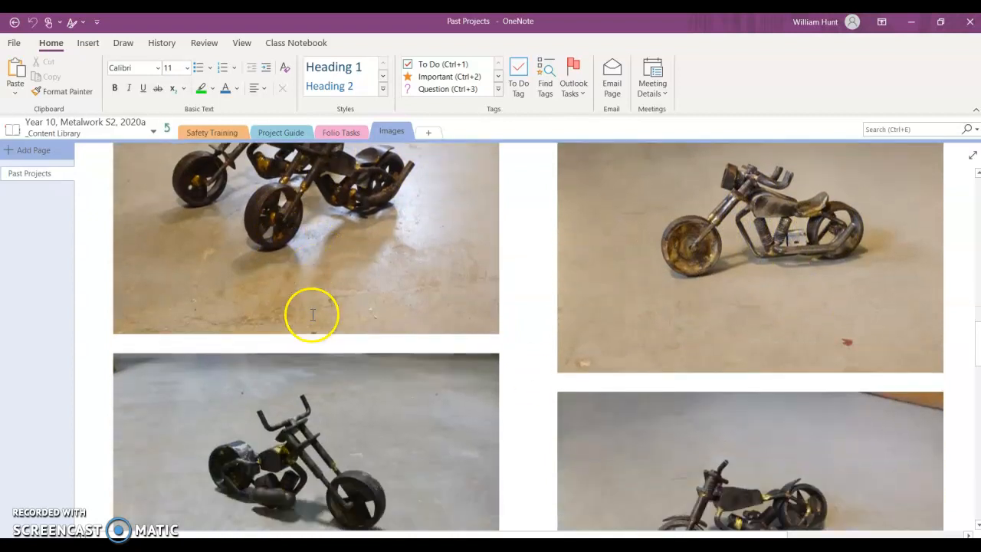
scroll(652, 353, down, 3)
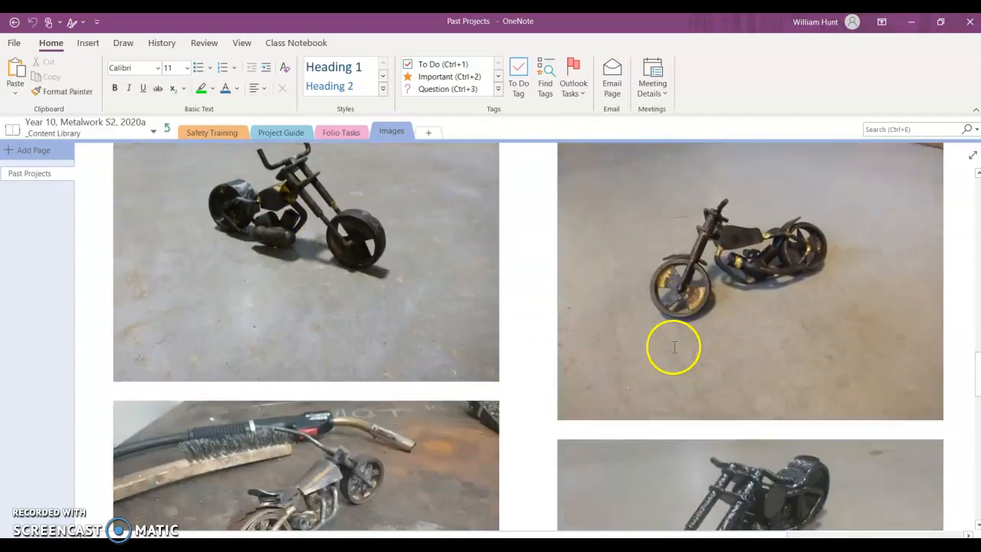
scroll(471, 373, down, 4)
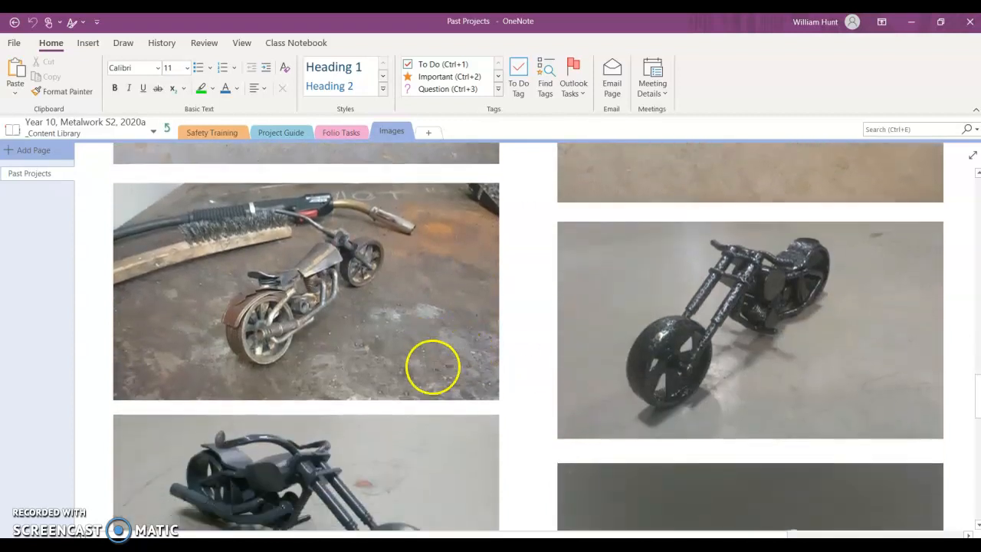
scroll(430, 380, down, 1)
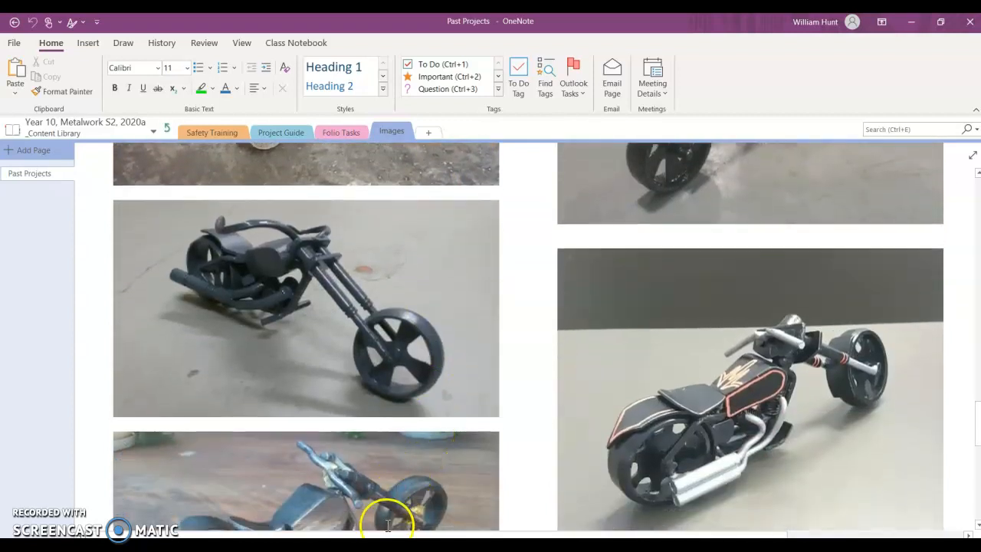
scroll(406, 491, down, 3)
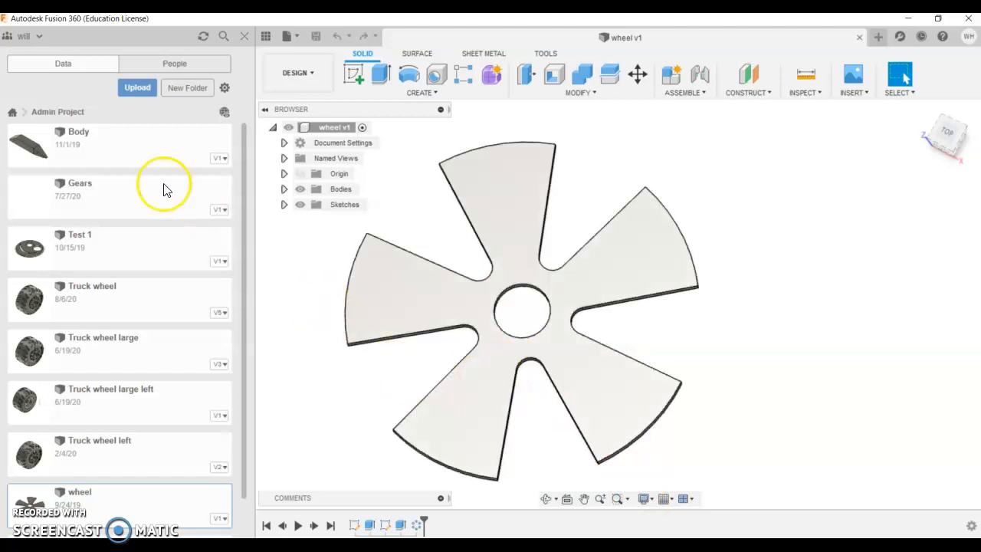
Step: Create a new design in Fusion 360 and, while saving it, add a project named Year 10 Metal 2020
click(291, 35)
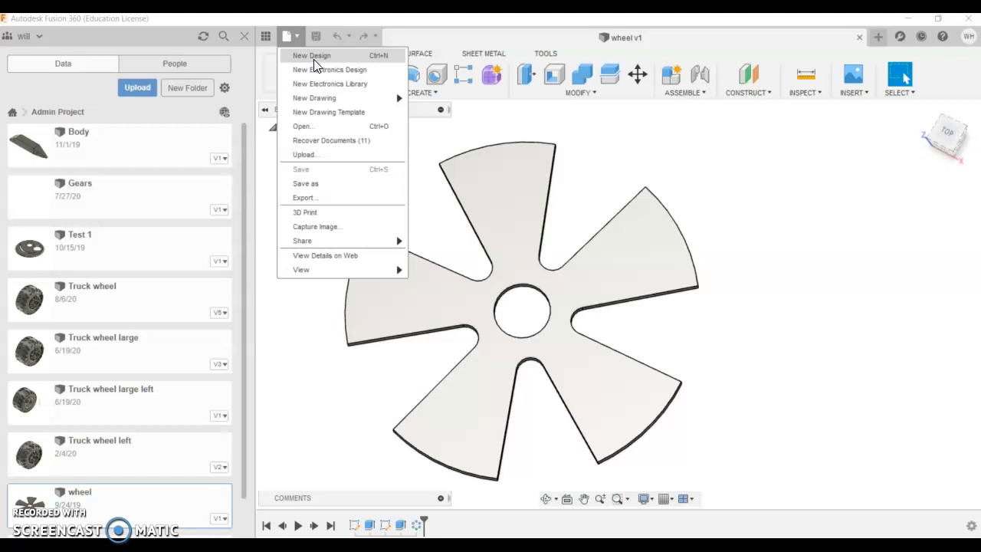
click(307, 58)
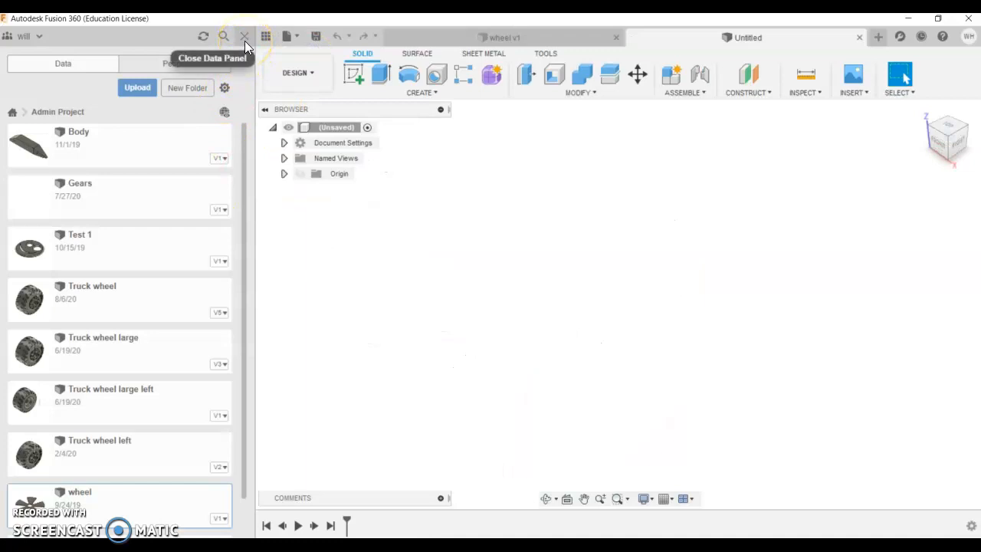
click(316, 36)
click(355, 183)
click(695, 193)
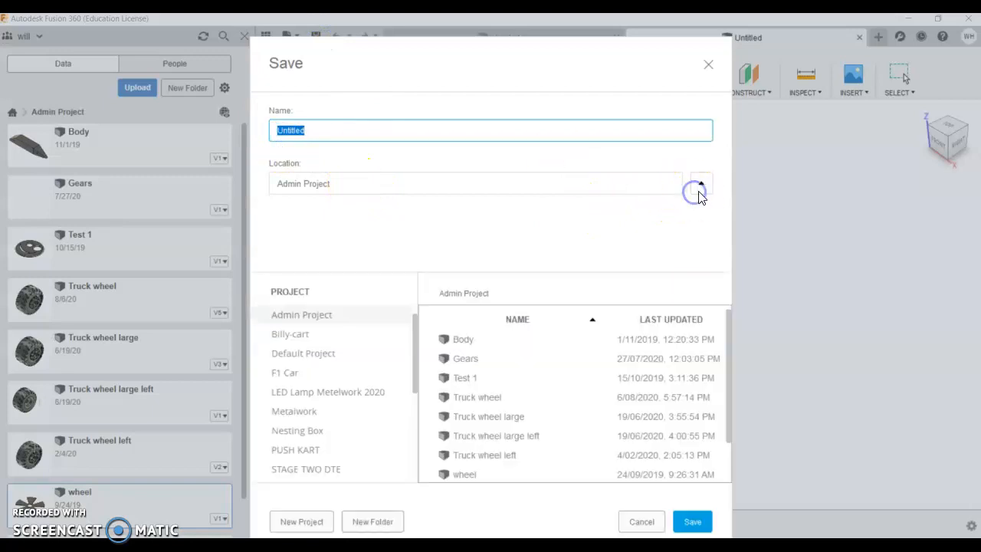
scroll(582, 322, down, 1)
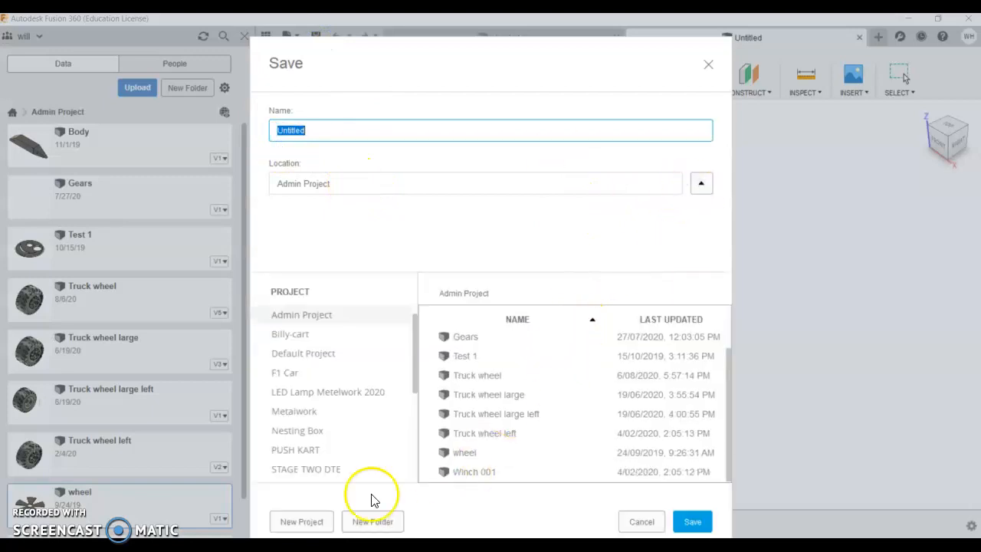
click(302, 521)
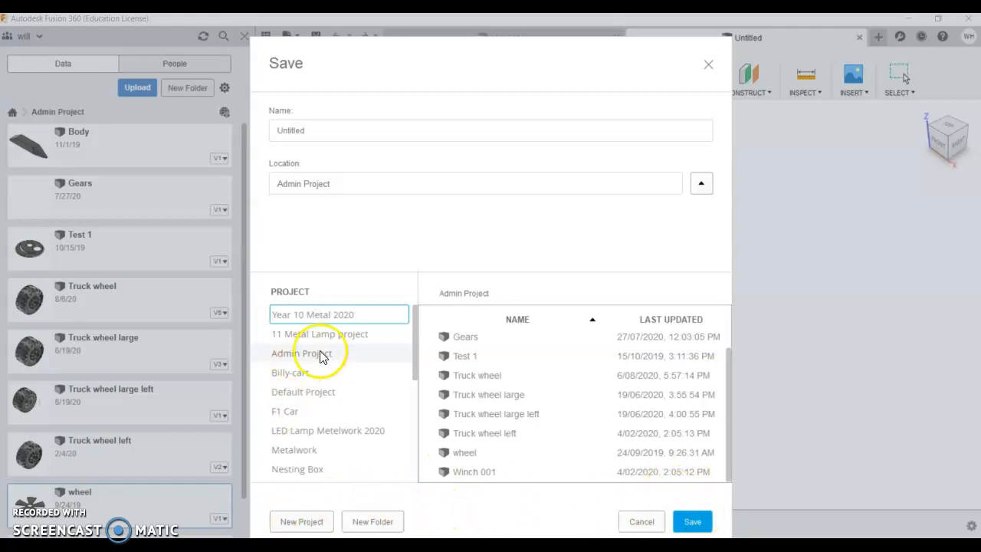
Step: Save the new design as Wheel design 1 in the Year 10 Metal 2020 project
click(359, 335)
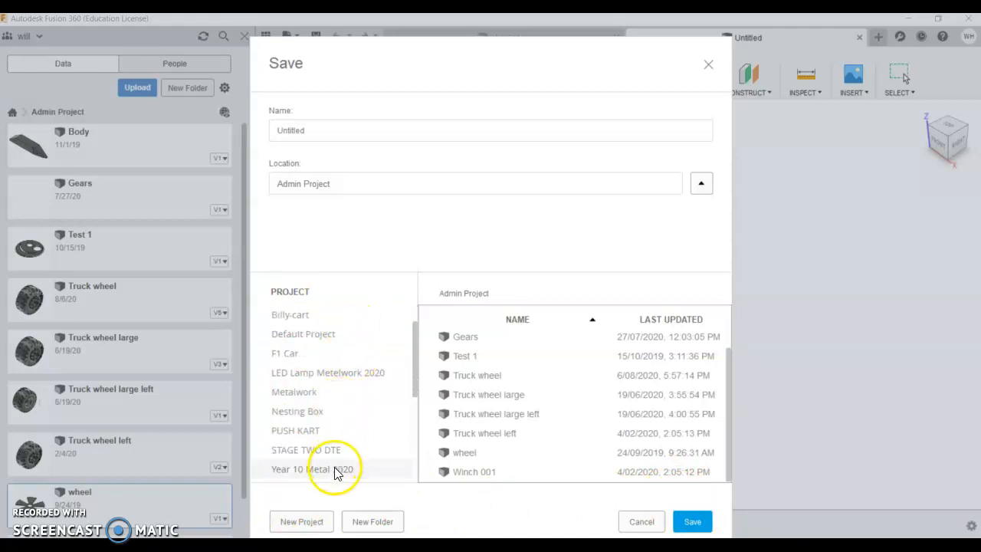
click(337, 469)
click(326, 130)
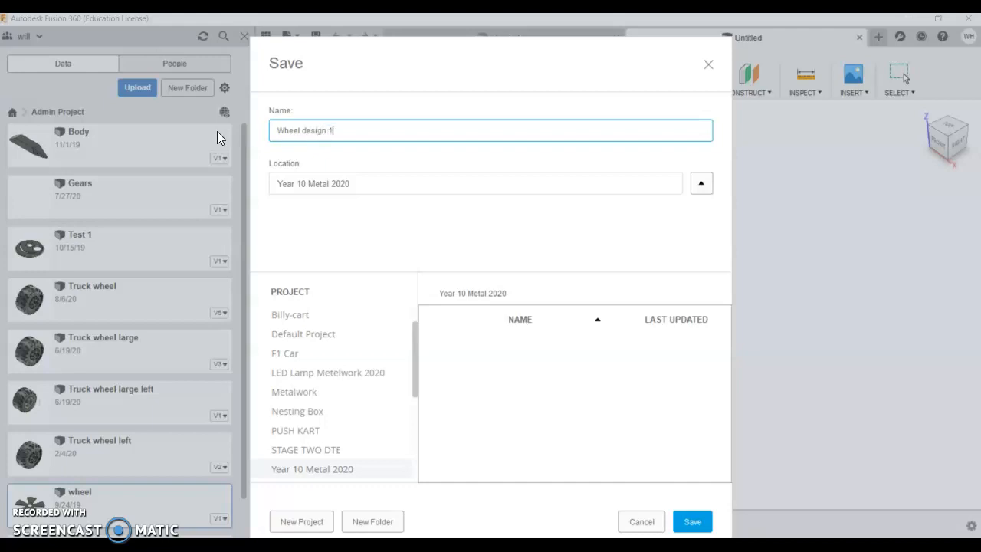
click(692, 521)
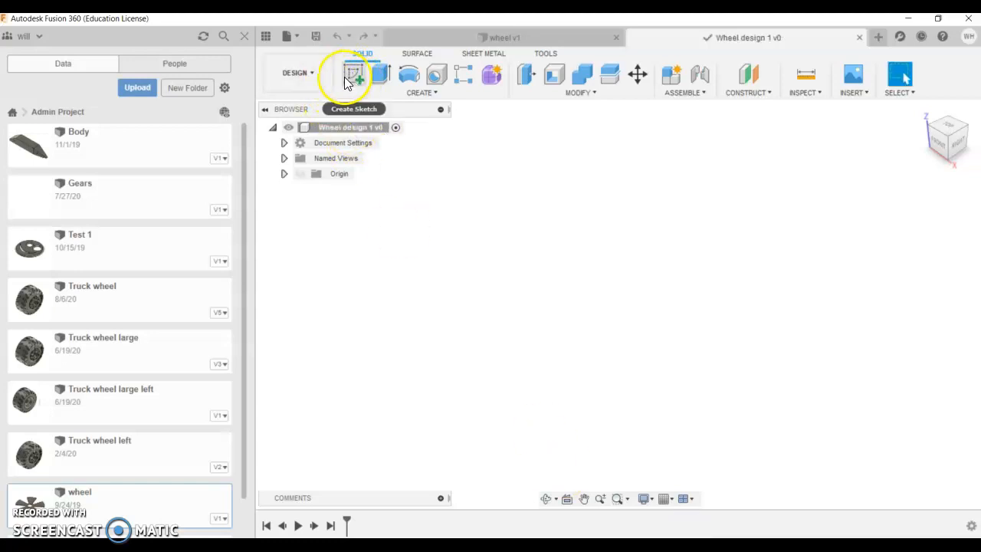
Step: Hide the data panel and start a sketch on the horizontal origin plane
click(244, 36)
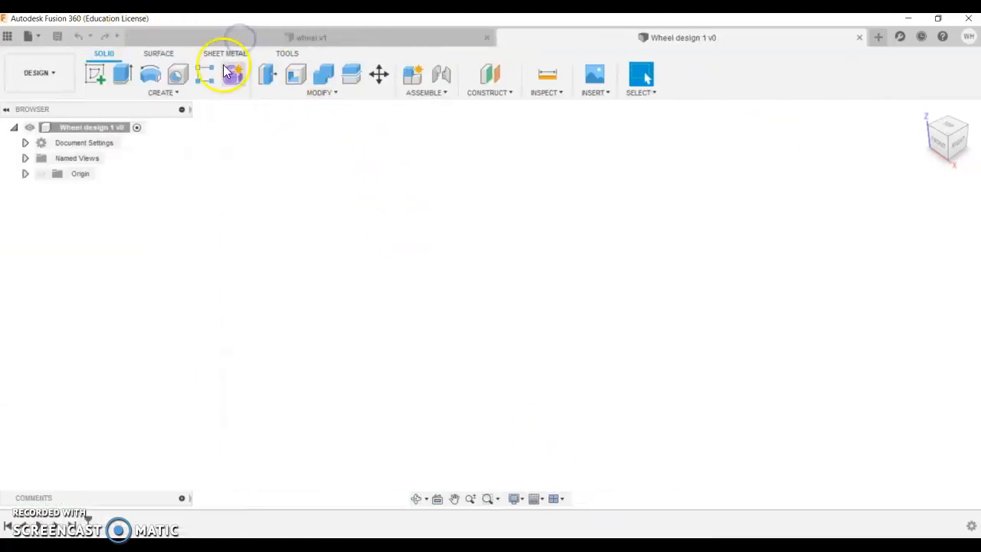
click(96, 75)
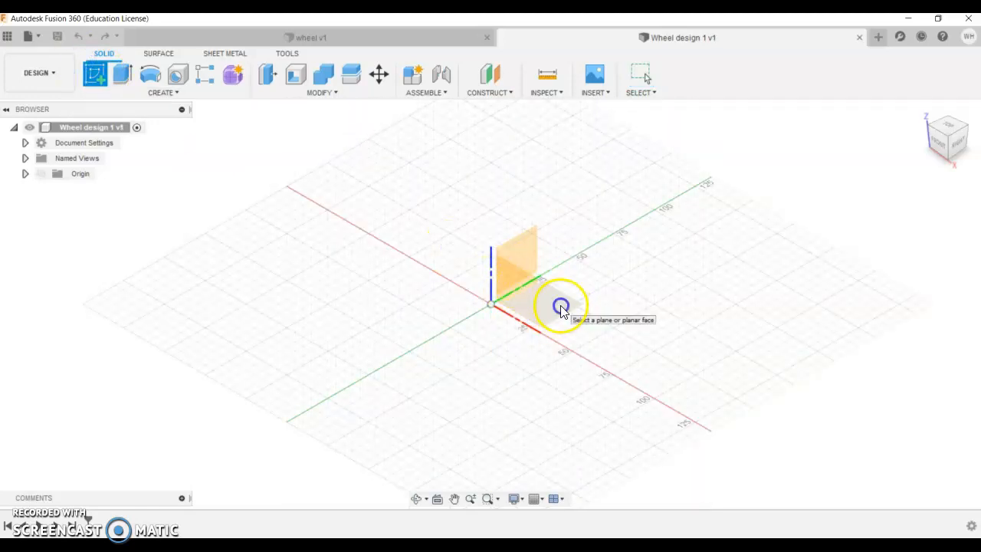
click(563, 307)
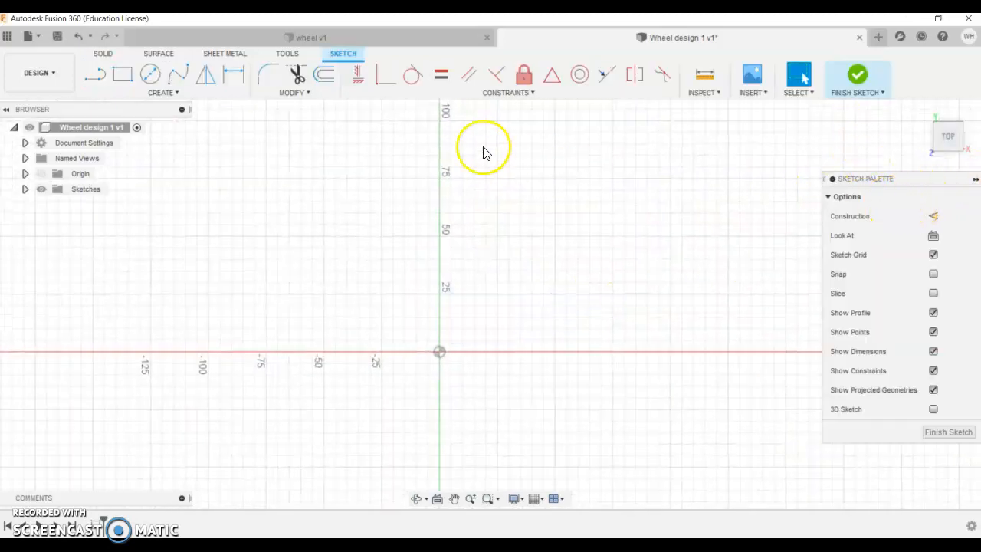
Step: Draw a centre-diameter circle of 50.5 mm at the origin and finish the sketch
click(151, 83)
click(439, 352)
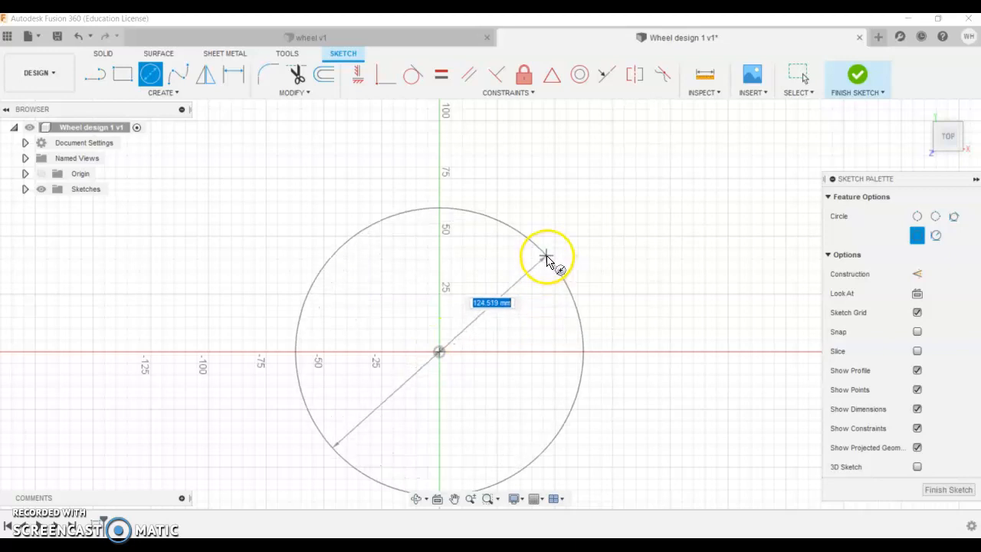
text(50.5)
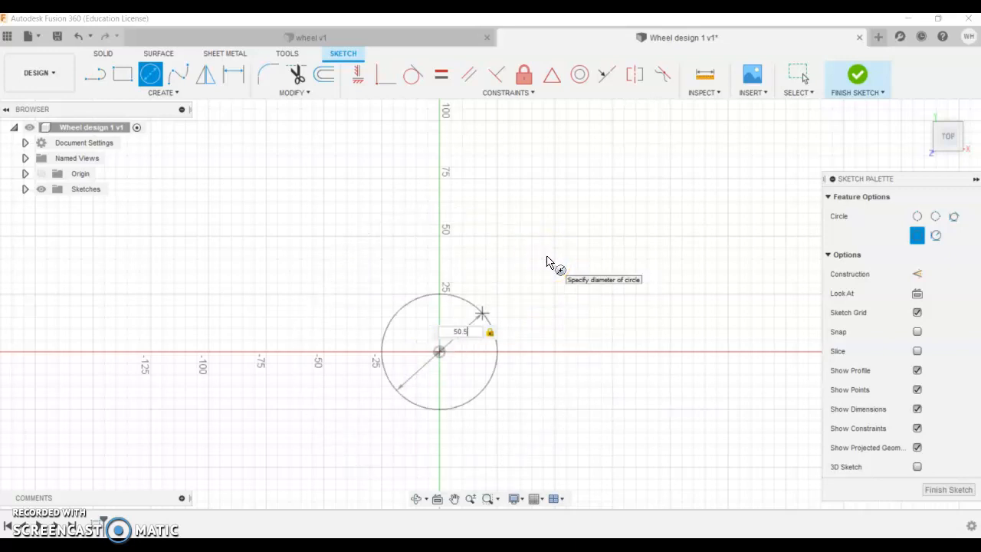
key(Return)
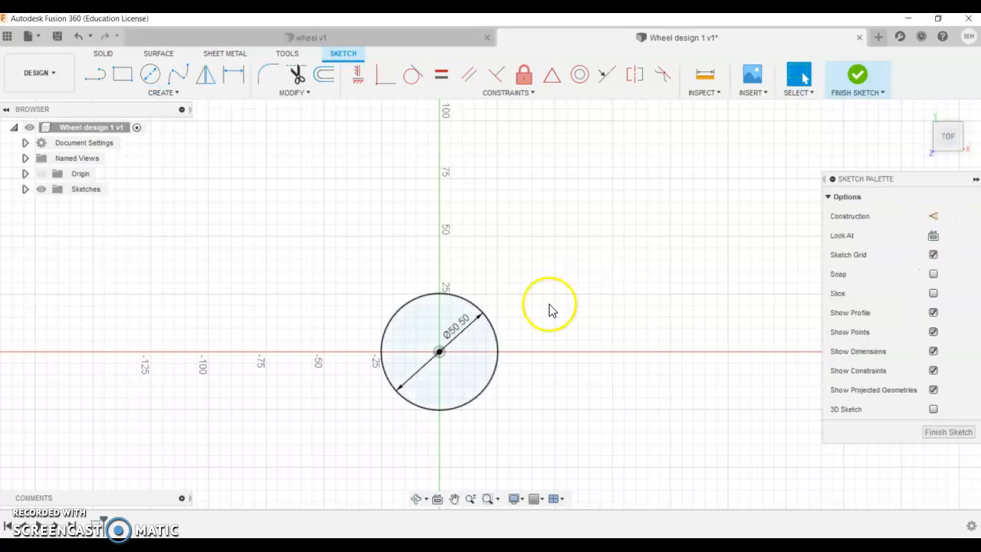
scroll(422, 420, up, 5)
click(489, 269)
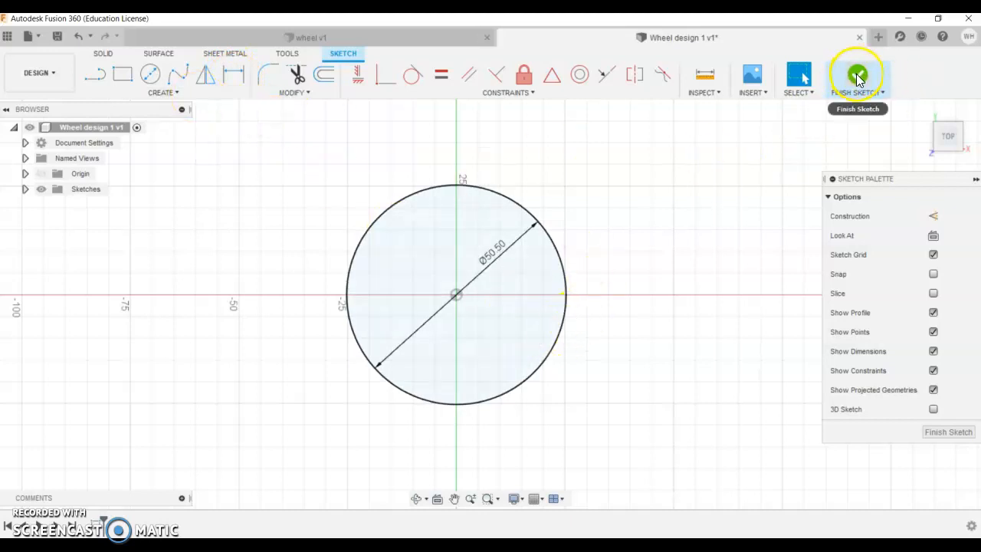
click(857, 75)
click(95, 74)
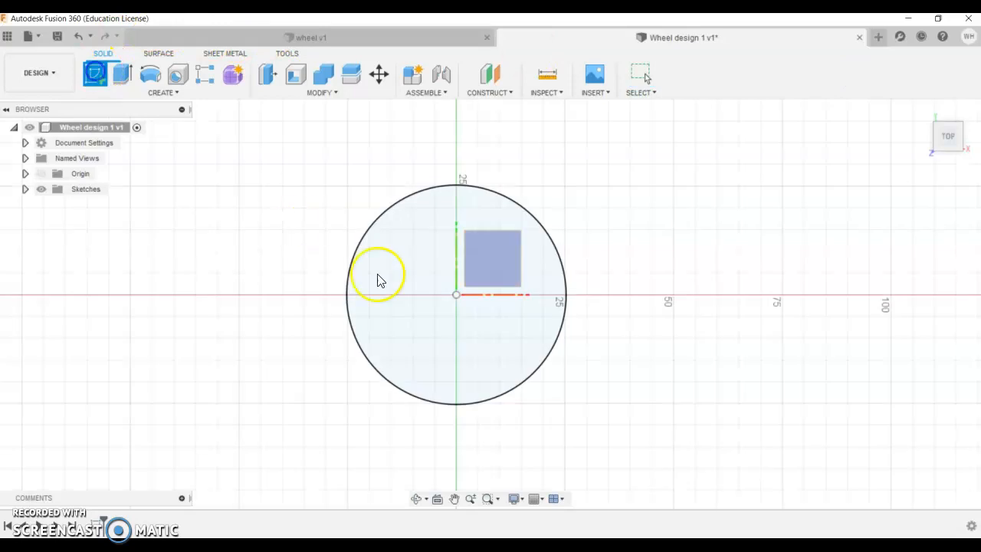
click(397, 280)
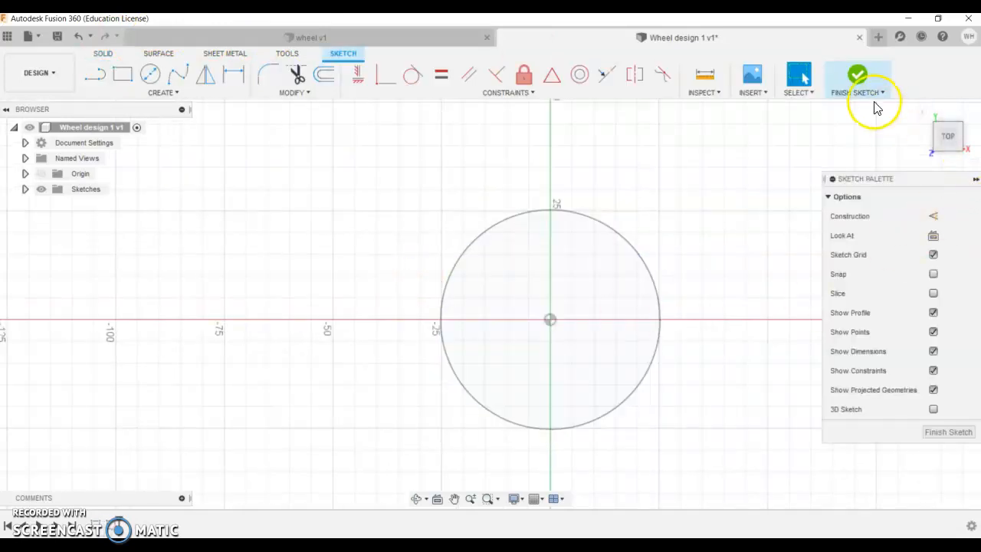
click(856, 77)
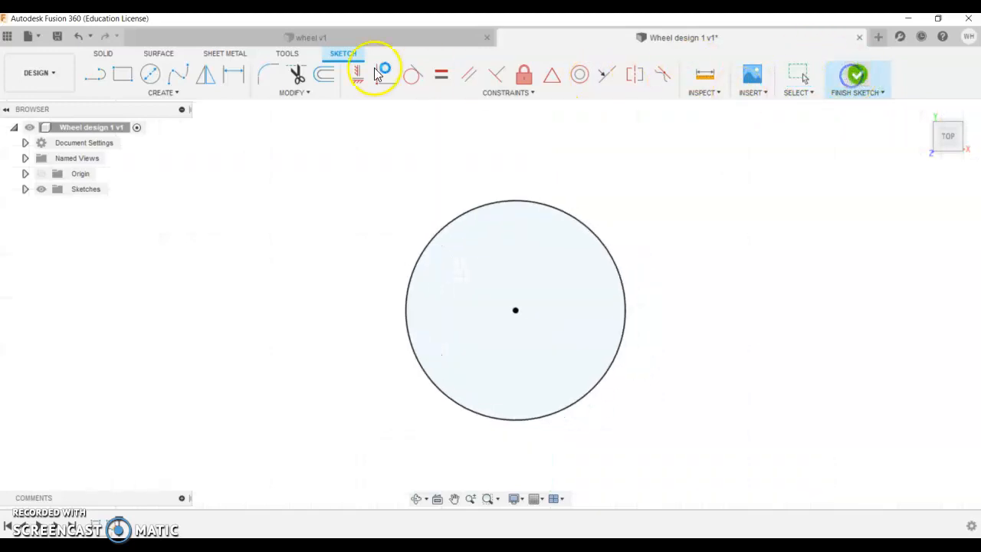
Step: Extrude the circular profile 1.6 mm as a new body
click(123, 73)
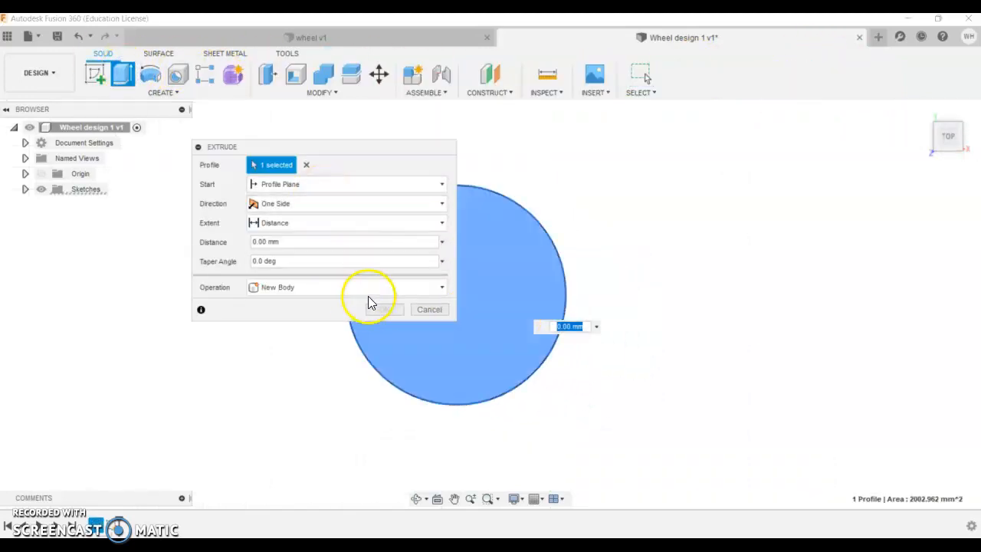
text(1.6)
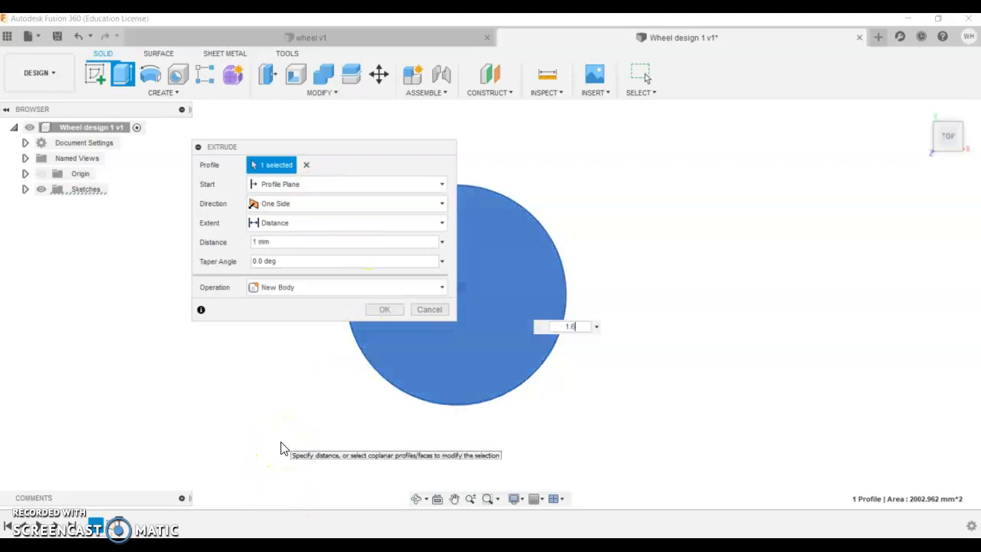
key(Return)
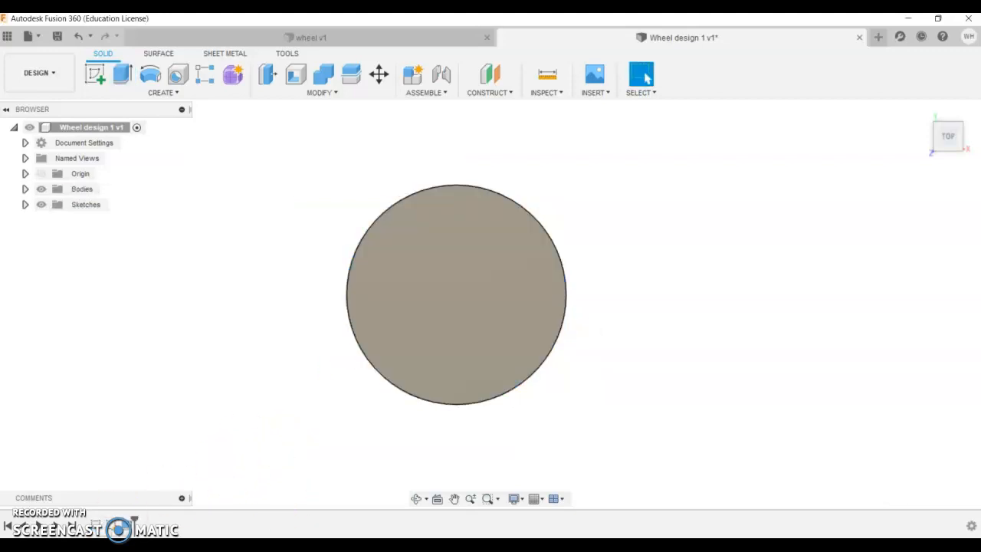
shift+middle_drag(648, 76, 646, 76)
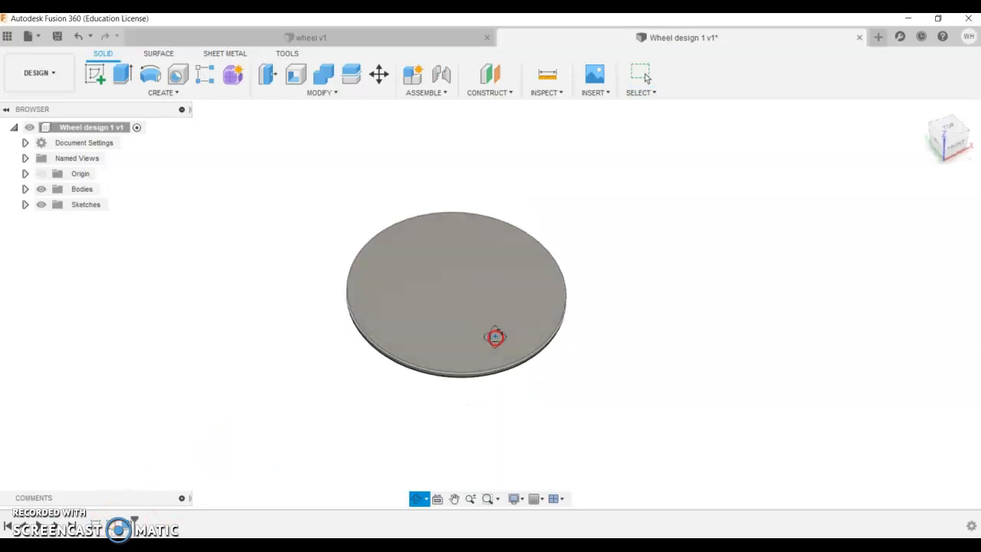
click(526, 358)
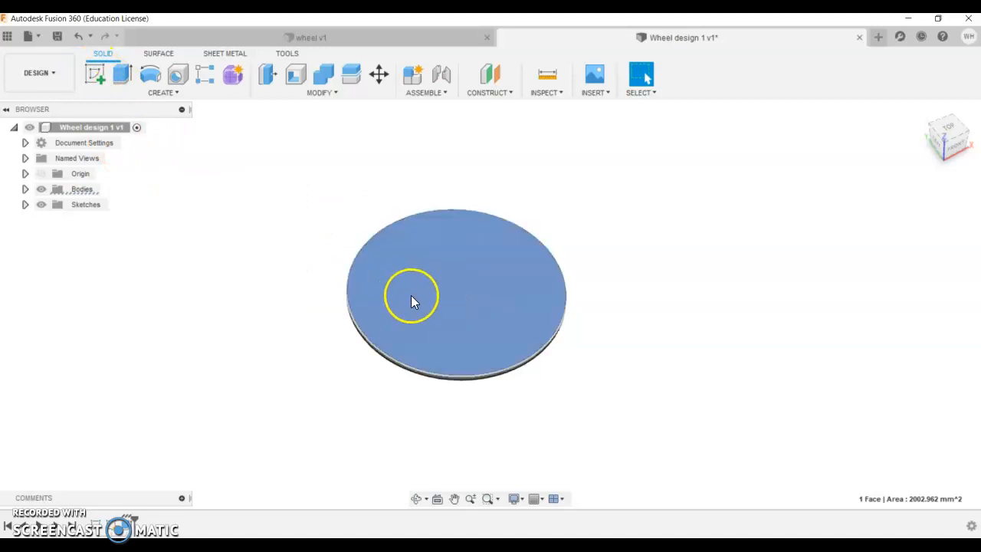
Step: Start a sketch on the top face of the disc
click(733, 302)
click(482, 295)
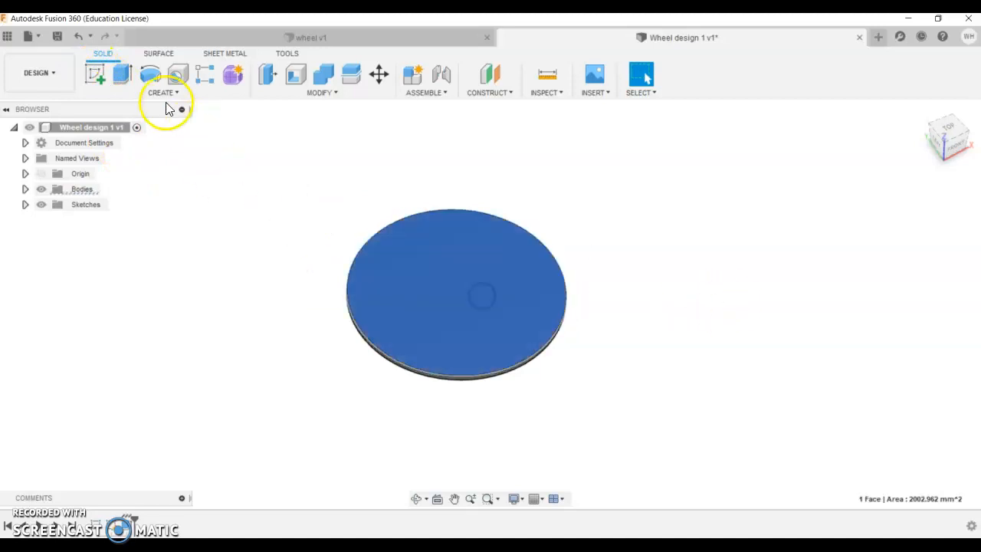
click(96, 77)
scroll(691, 395, up, 4)
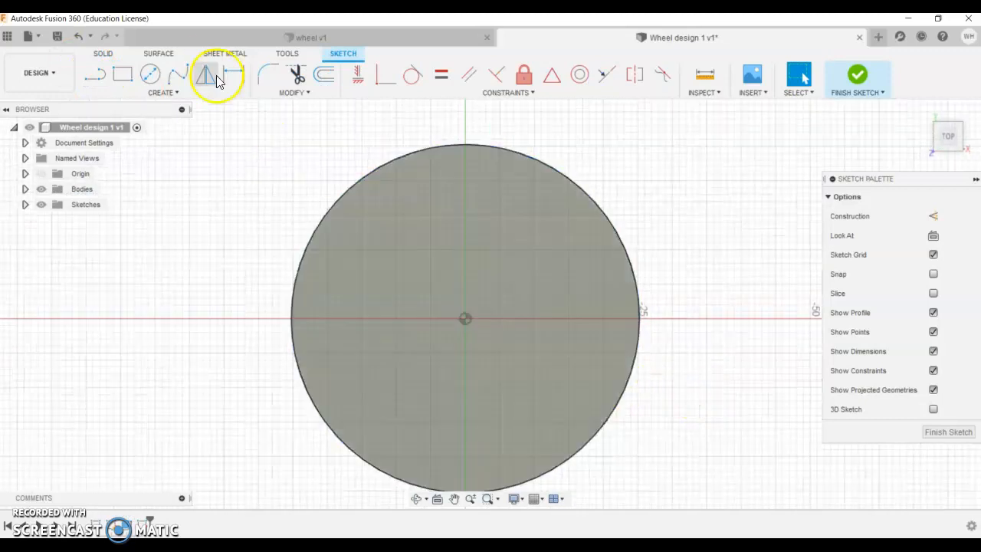
Step: Draw a vertical construction line from the disc's centre up to its outer edge
click(150, 79)
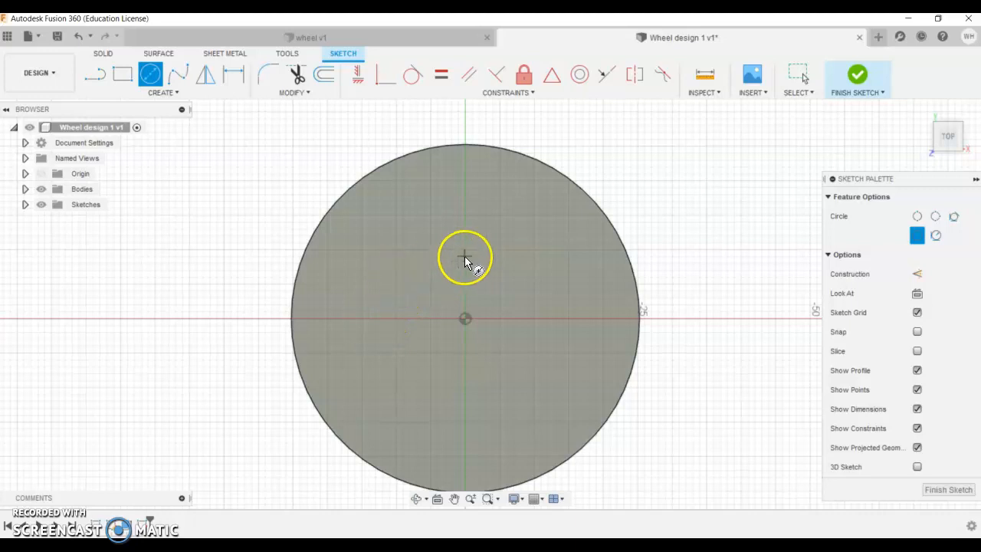
click(95, 73)
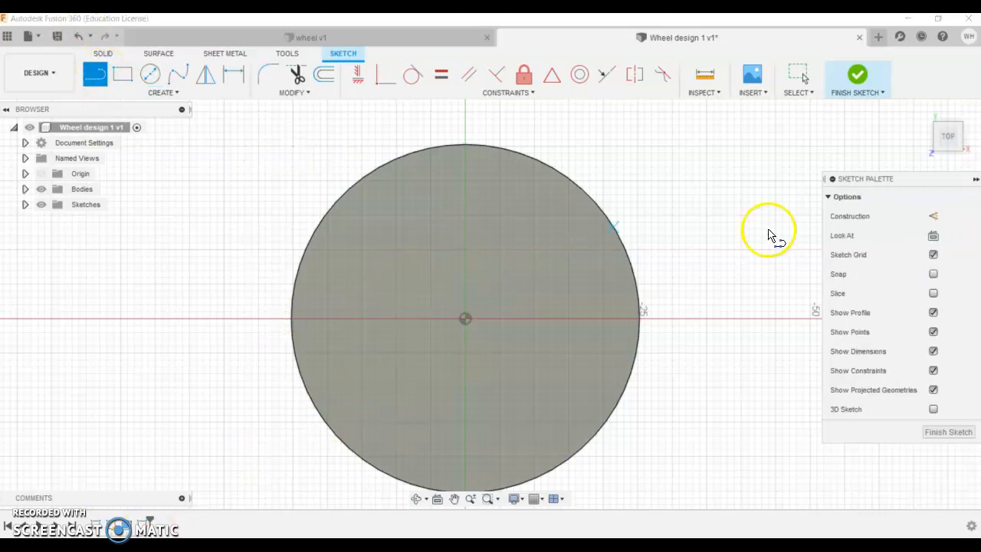
click(934, 218)
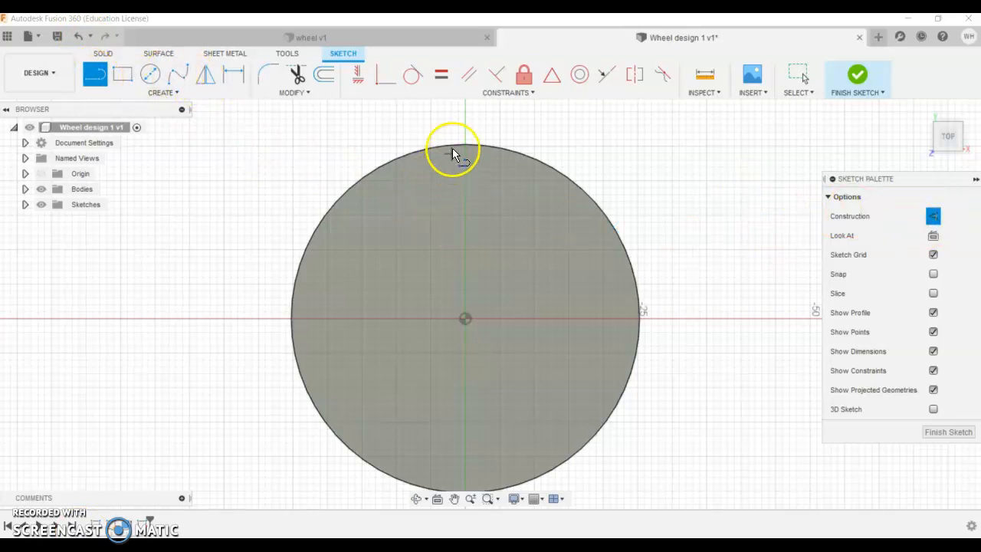
click(467, 319)
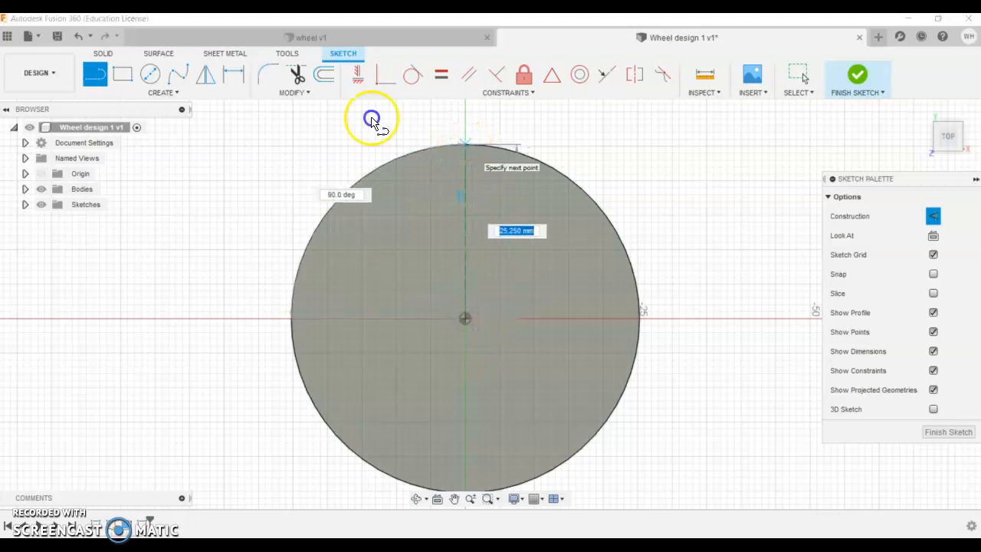
click(464, 146)
key(Escape)
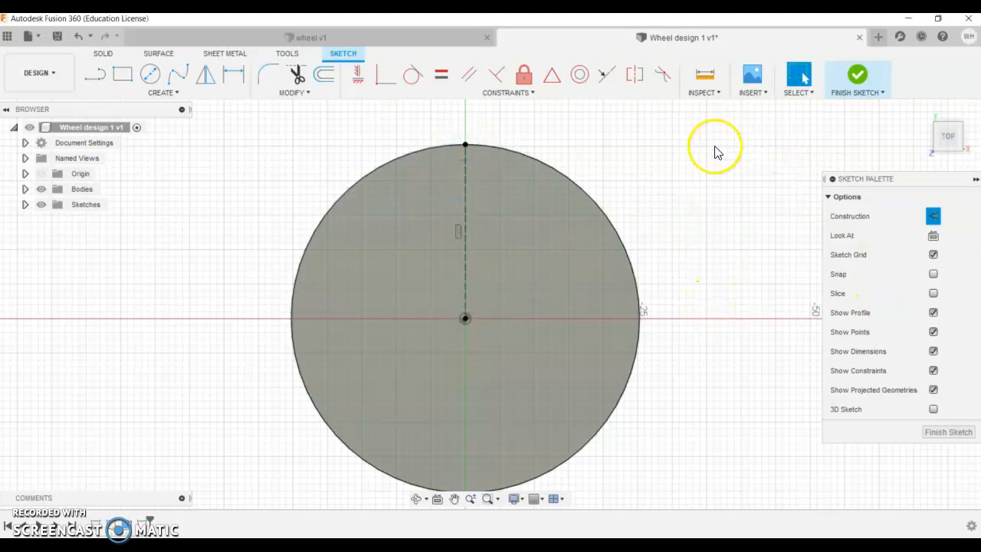
Step: Draw a regular circle centred on the construction line above the disc's centre and dimension its diameter to 5 mm
click(149, 73)
click(916, 277)
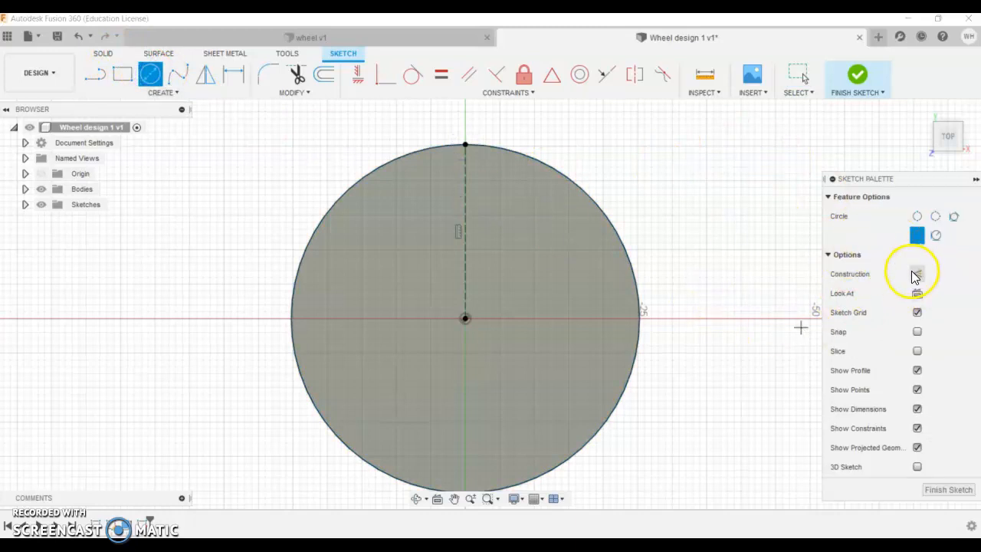
click(476, 260)
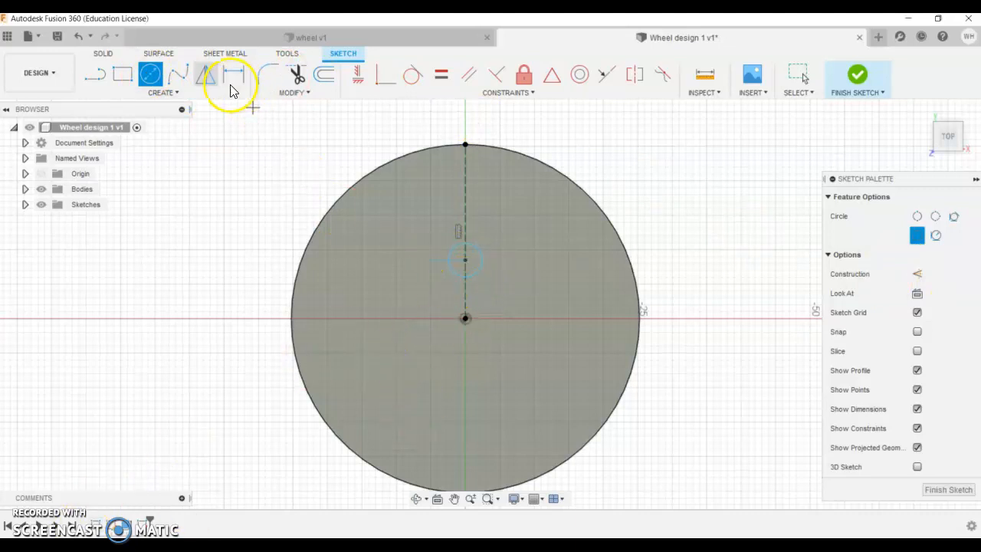
click(191, 69)
click(476, 255)
click(538, 255)
click(536, 260)
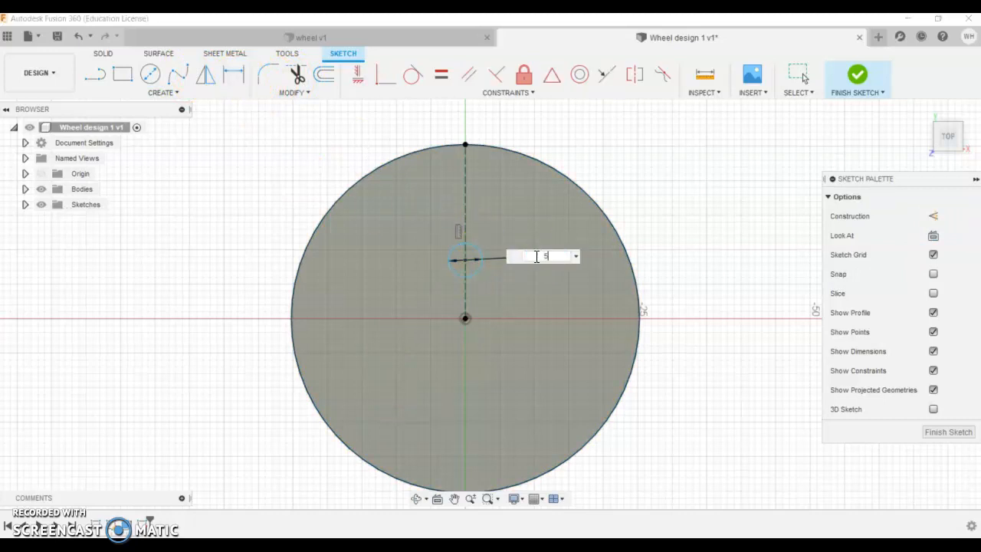
key(Return)
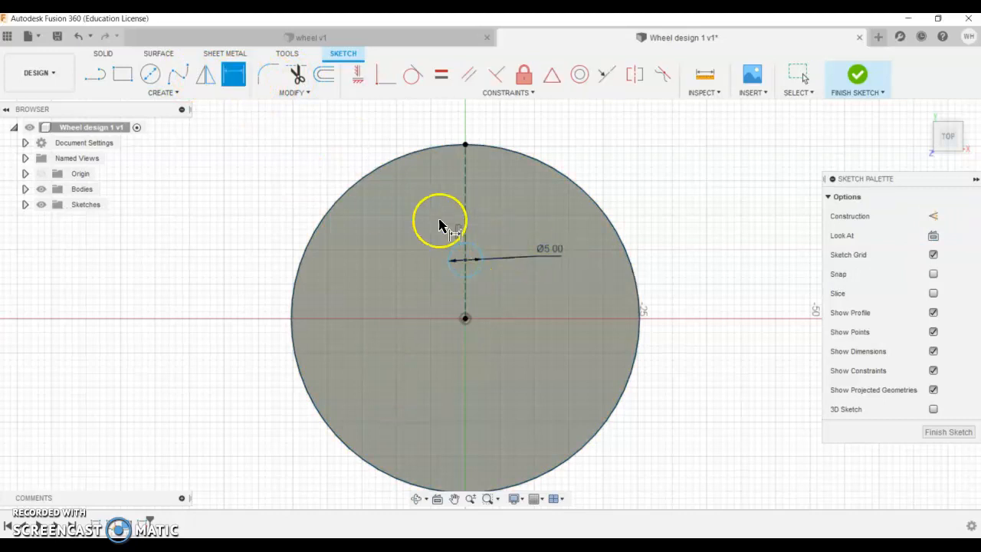
Step: Draw two lines from opposite sides of the 5 mm circle to the disc's upper-left edge, forming a wedge
click(93, 77)
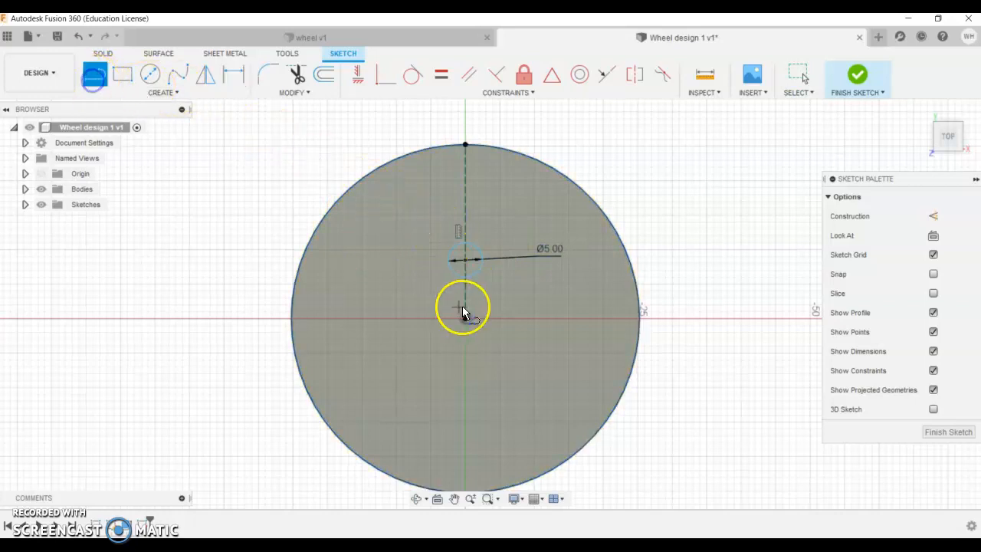
click(451, 268)
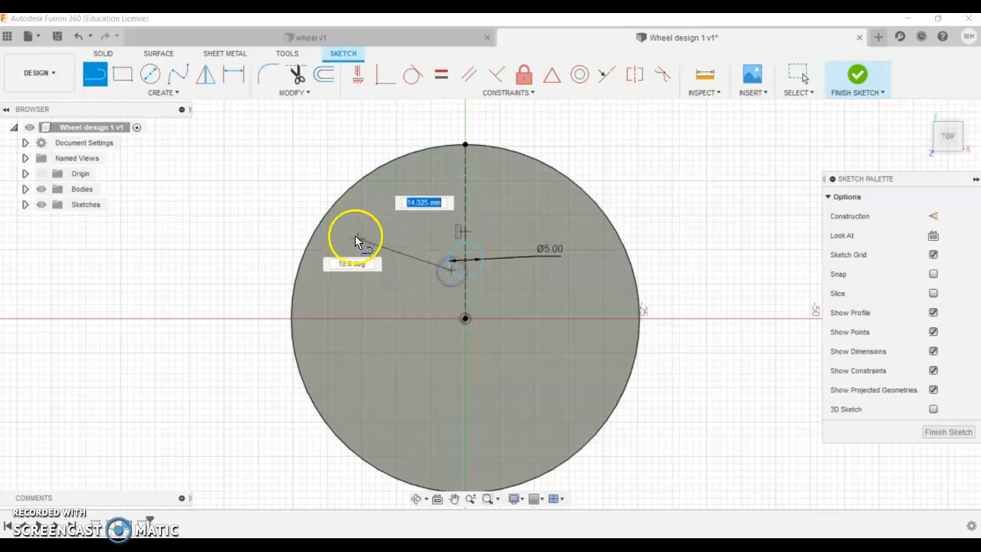
click(327, 222)
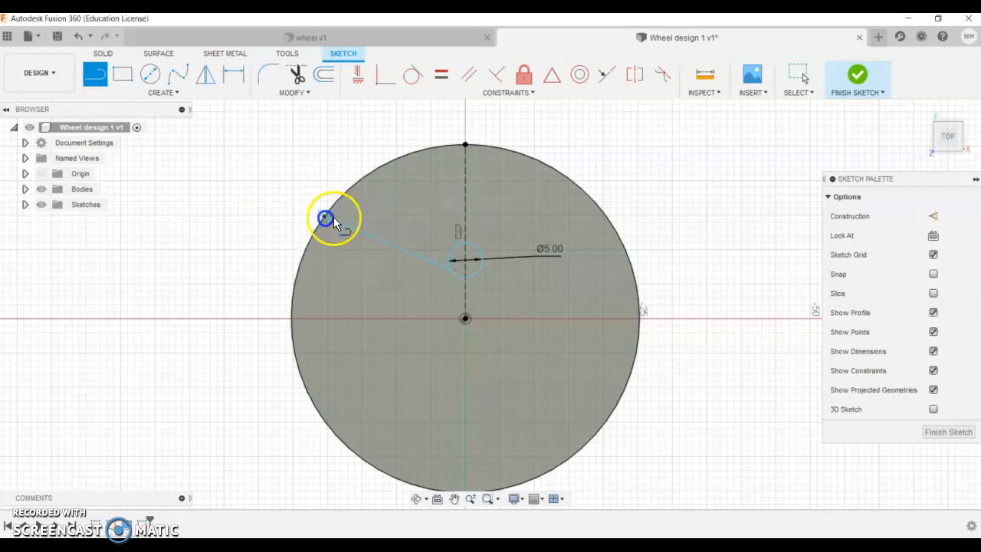
click(480, 252)
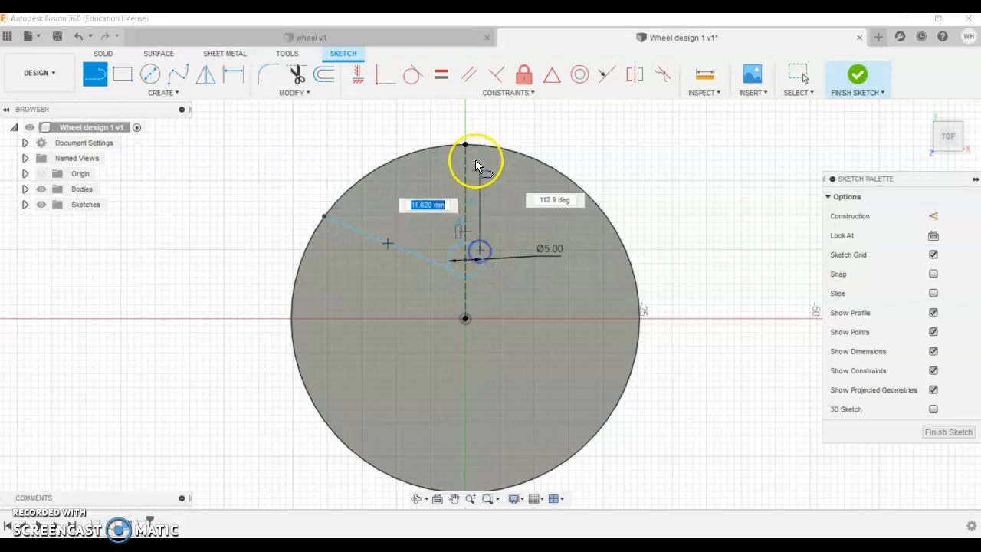
double_click(444, 148)
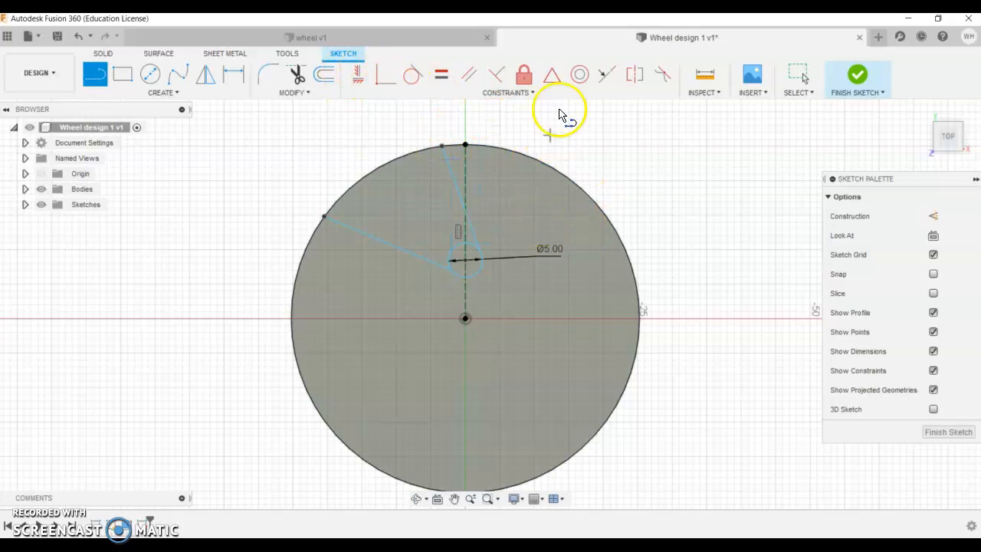
Step: Make both wedge lines tangent to the 5 mm circle and adjust the upper line's outer end along the disc edge
scroll(468, 259, up, 4)
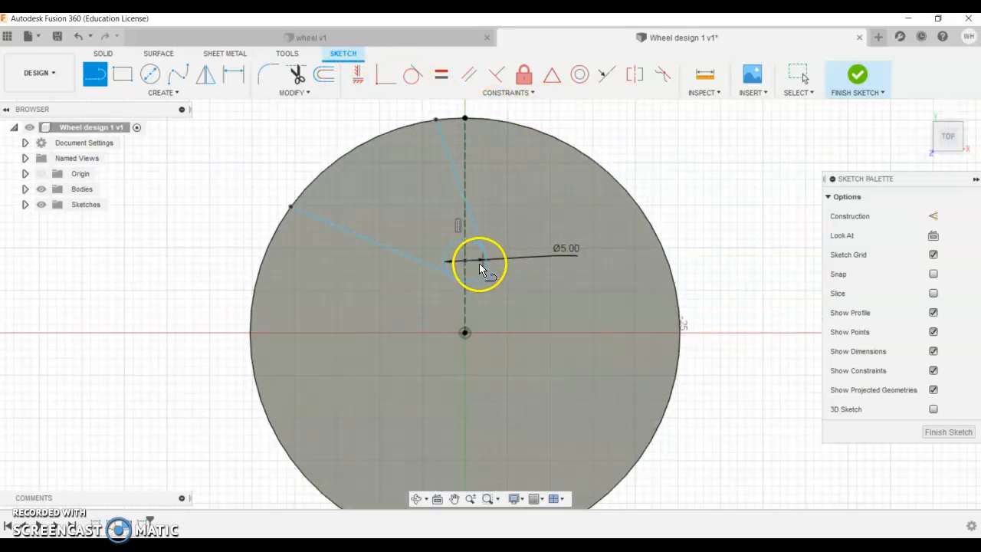
click(412, 79)
click(404, 259)
click(447, 278)
click(463, 305)
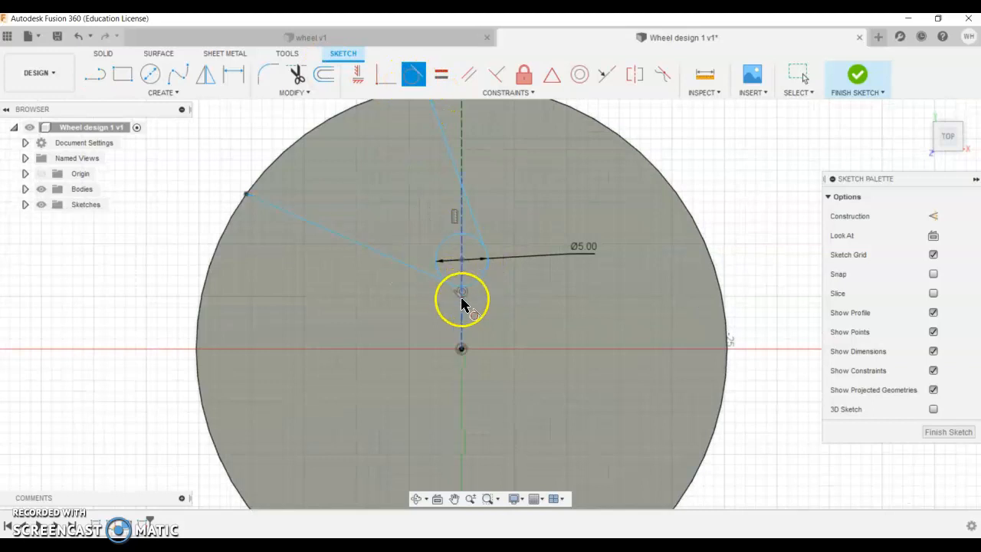
click(476, 221)
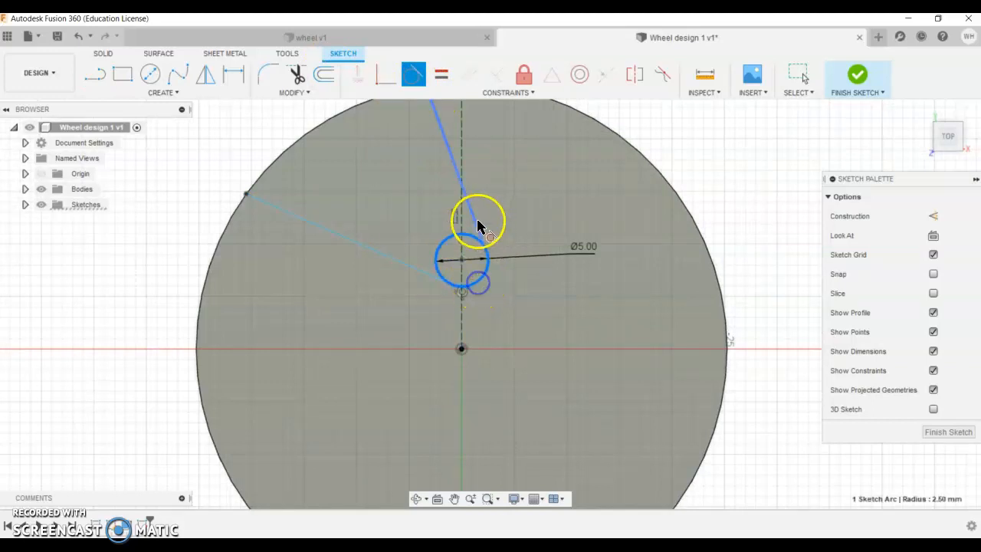
click(466, 277)
click(461, 177)
click(456, 272)
key(Escape)
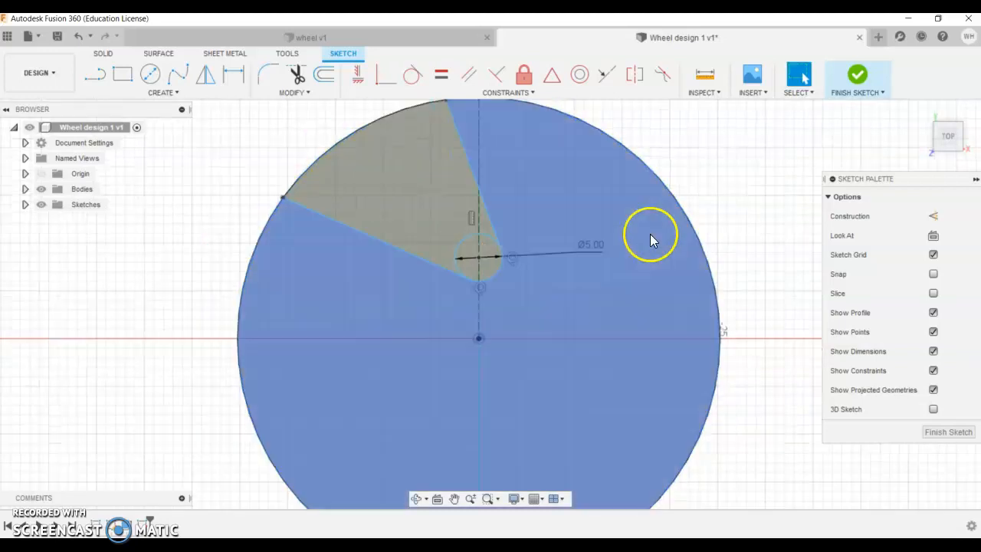
scroll(650, 234, down, 2)
drag(484, 125, 494, 126)
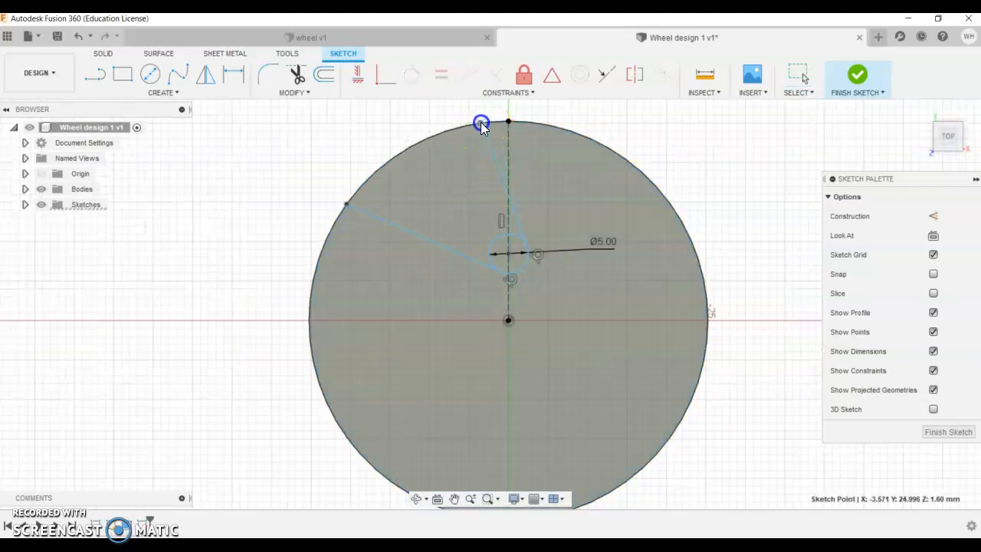
Step: Draw an 8 mm diameter construction circle at the disc's centre
click(151, 74)
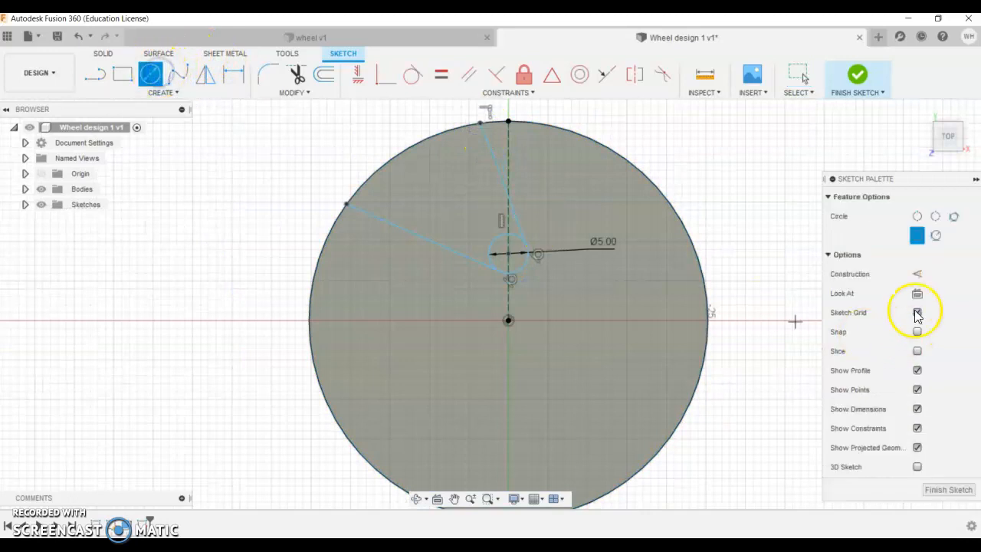
click(918, 277)
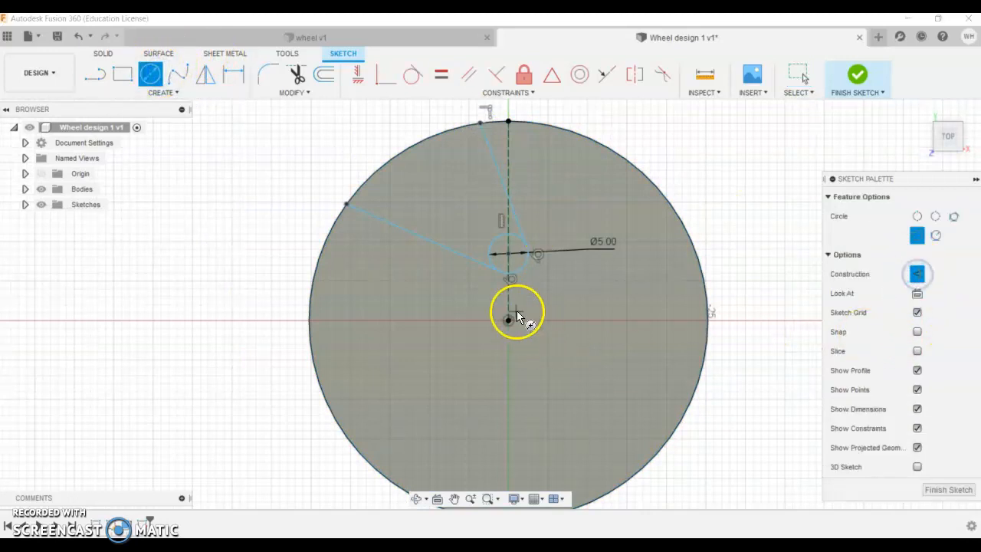
scroll(508, 319, up, 2)
click(525, 315)
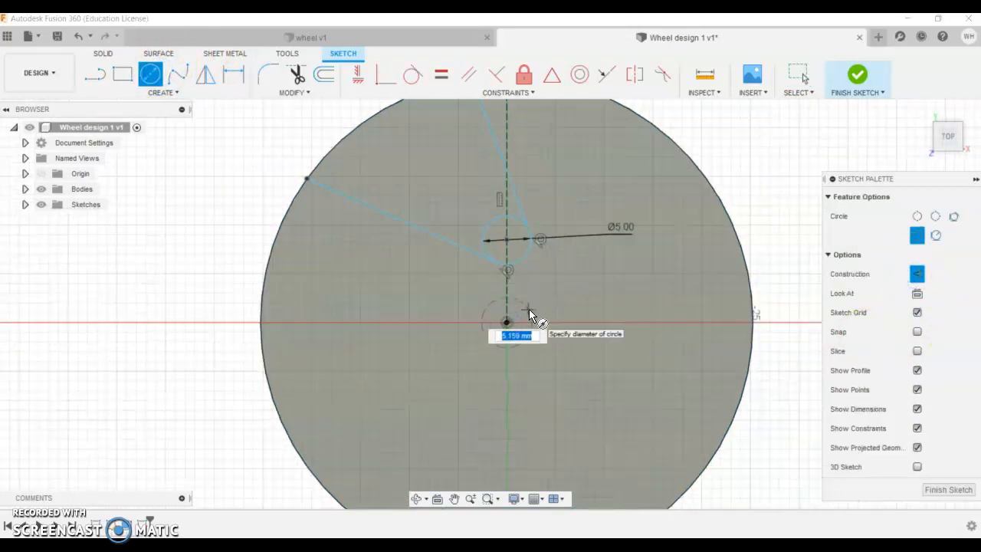
text(8)
key(Return)
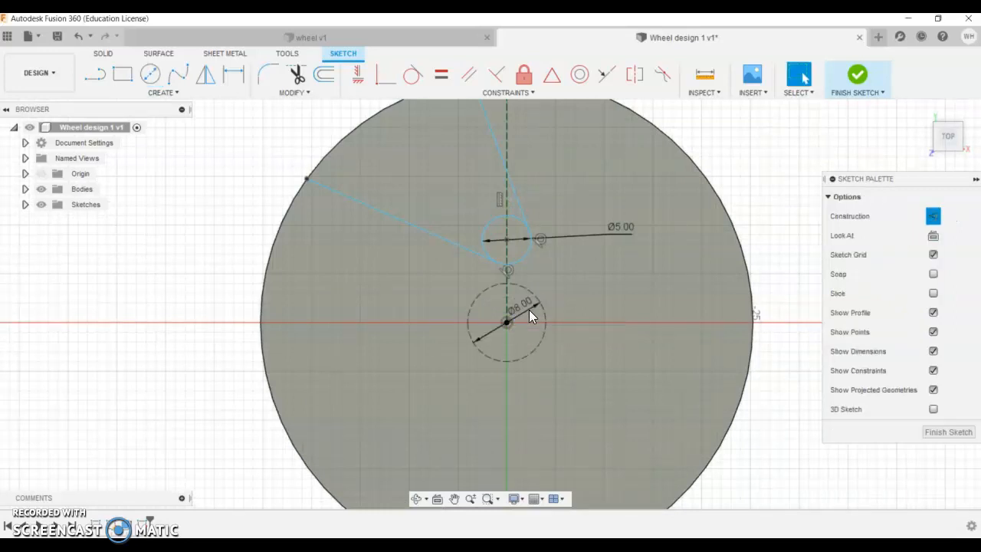
key(Escape)
click(528, 309)
Step: Move the 5 mm circle's centre to about 9.9 mm above the origin and bring the wedge lines' outer ends closer together along the disc edge
scroll(532, 308, up, 1)
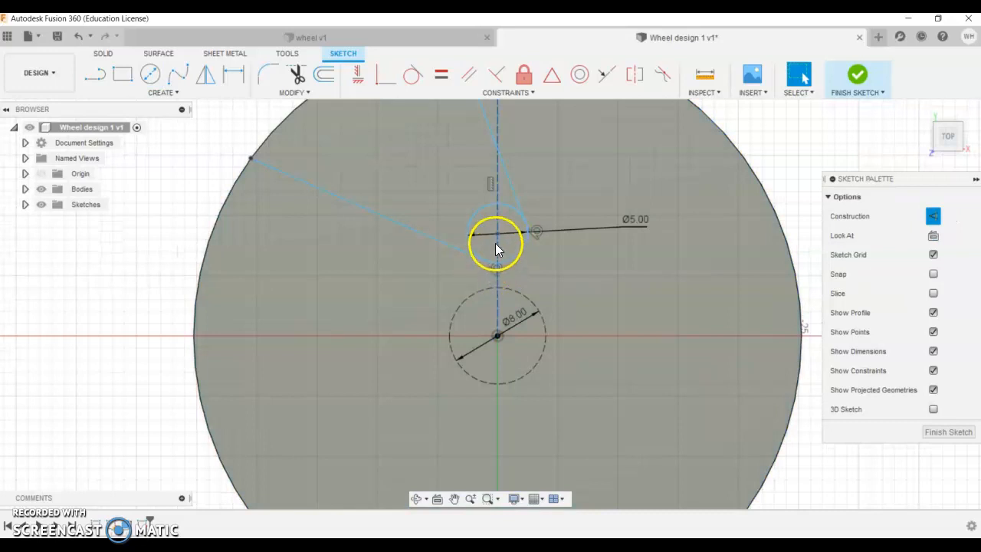
drag(499, 233, 499, 216)
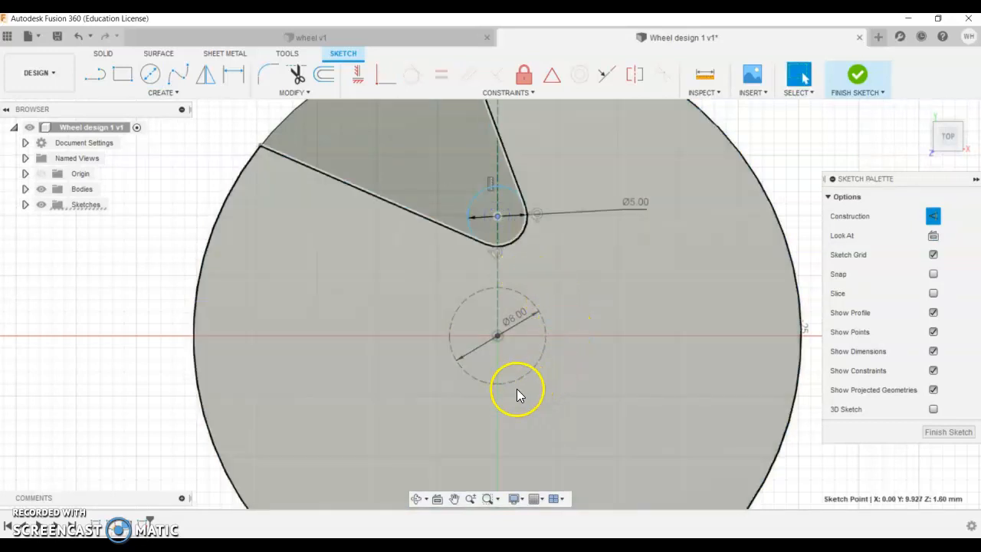
scroll(514, 260, down, 3)
double_click(516, 250)
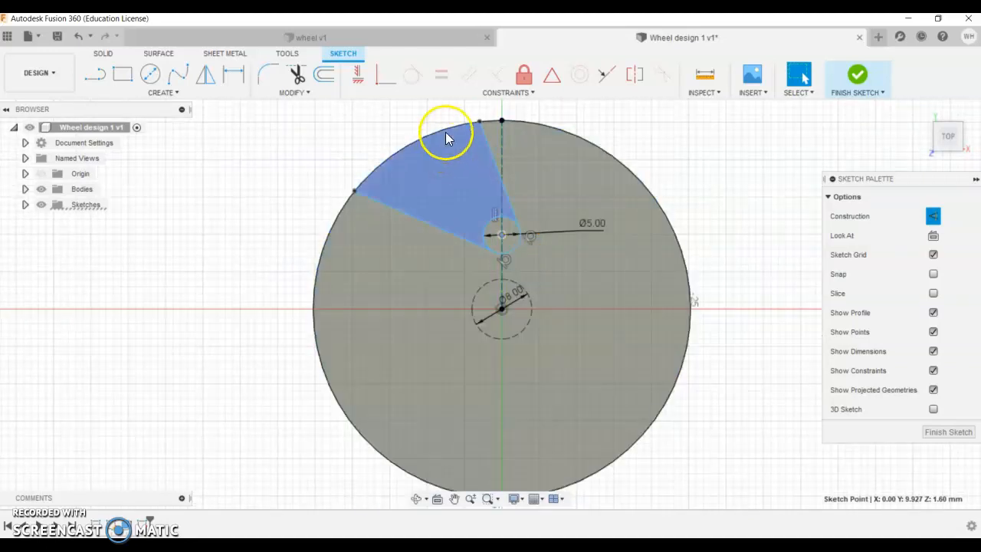
drag(477, 122, 458, 132)
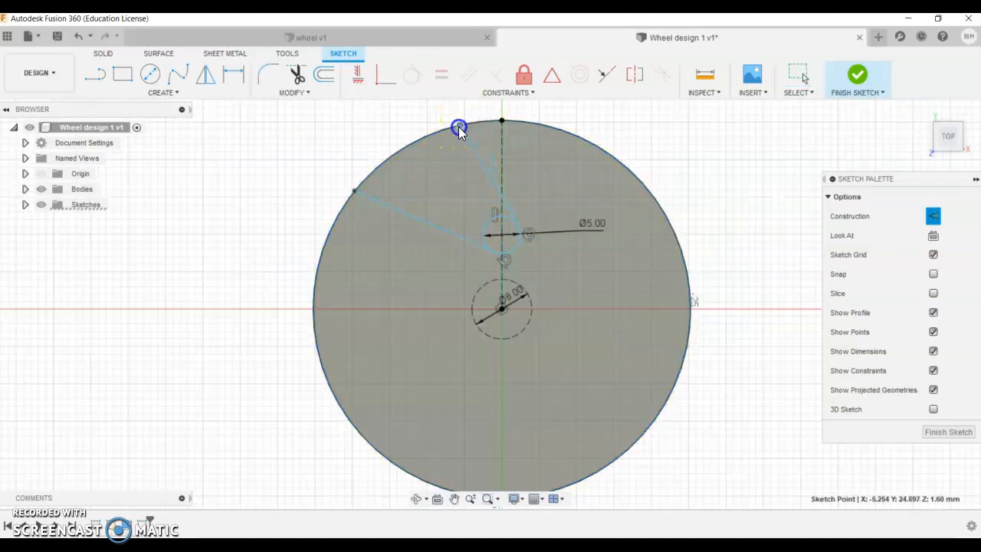
drag(353, 189, 361, 184)
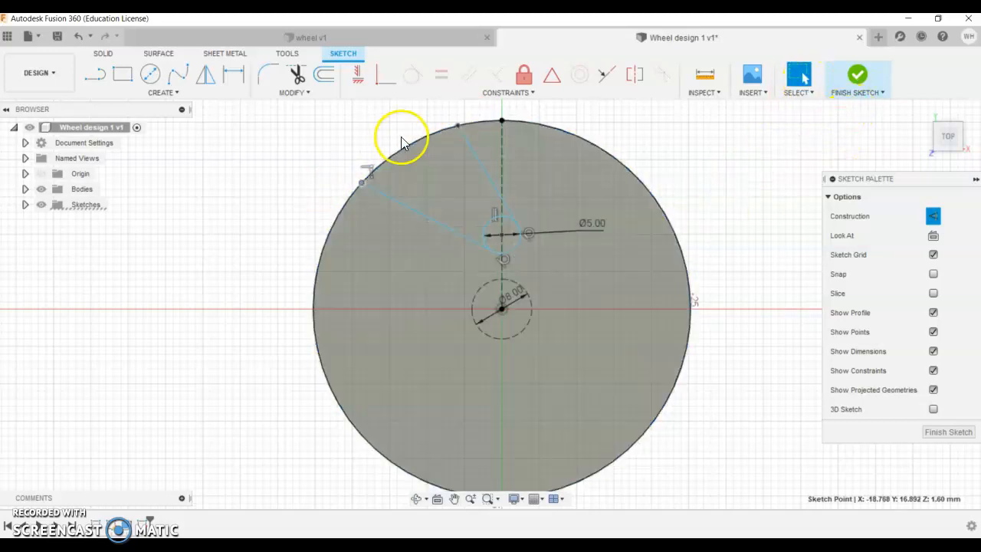
Step: Finish the sketch and extrude the wedge and circle profiles together as a cut through the disc
click(857, 80)
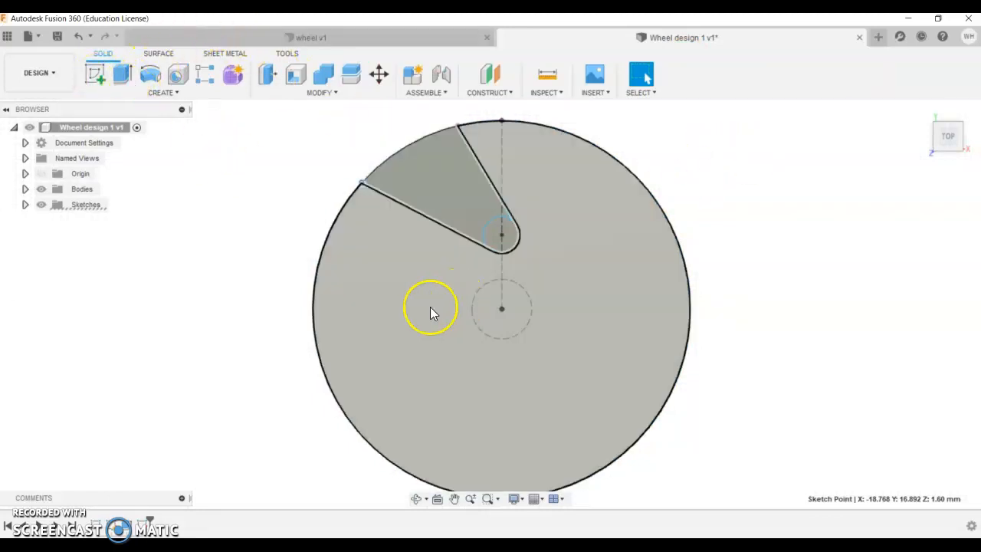
click(121, 74)
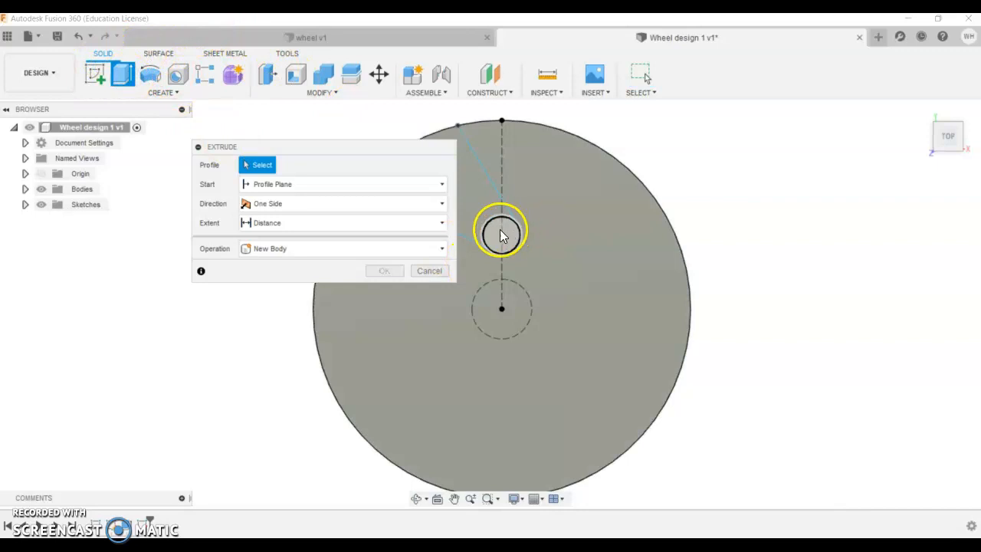
click(500, 234)
click(470, 197)
shift+middle_drag(576, 191, 672, 261)
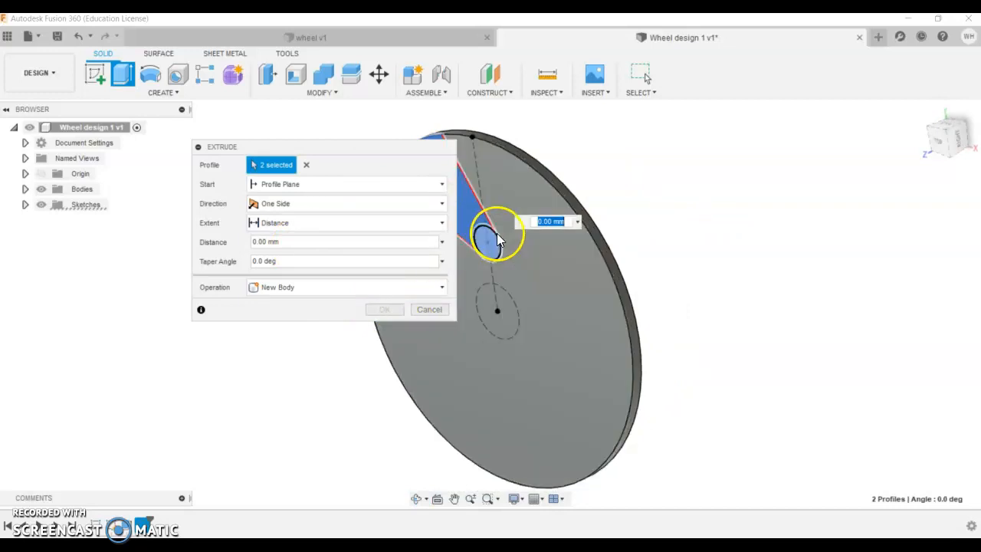
drag(414, 149, 295, 141)
drag(432, 201, 471, 170)
click(265, 320)
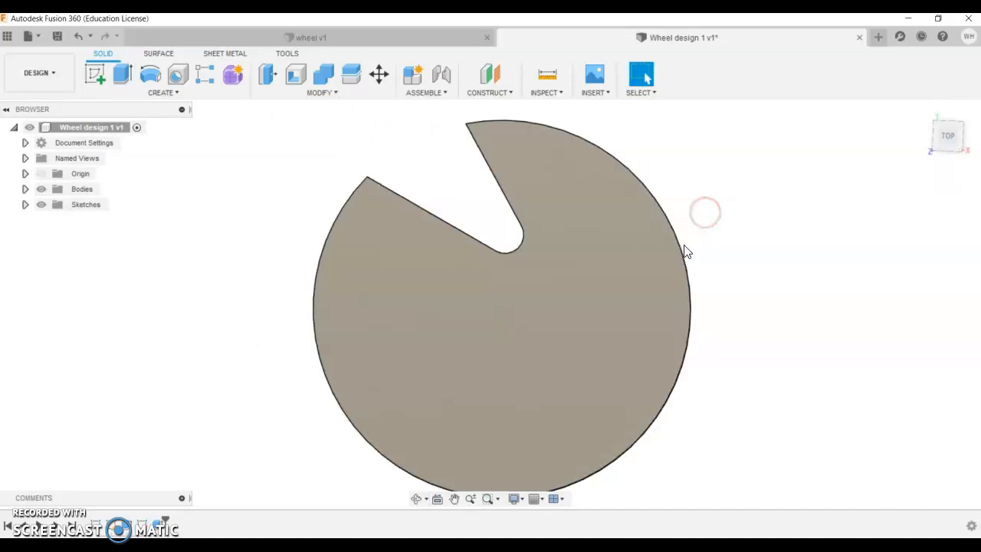
Step: Create a full circular pattern of the wedge cut feature around the disc's outer edge with a quantity of 5
click(161, 93)
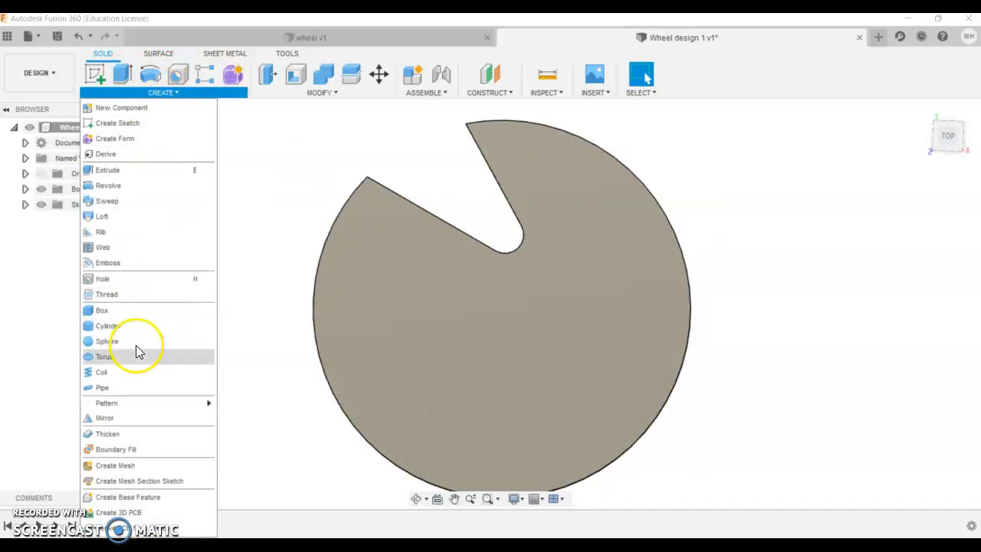
mouse_move(135, 402)
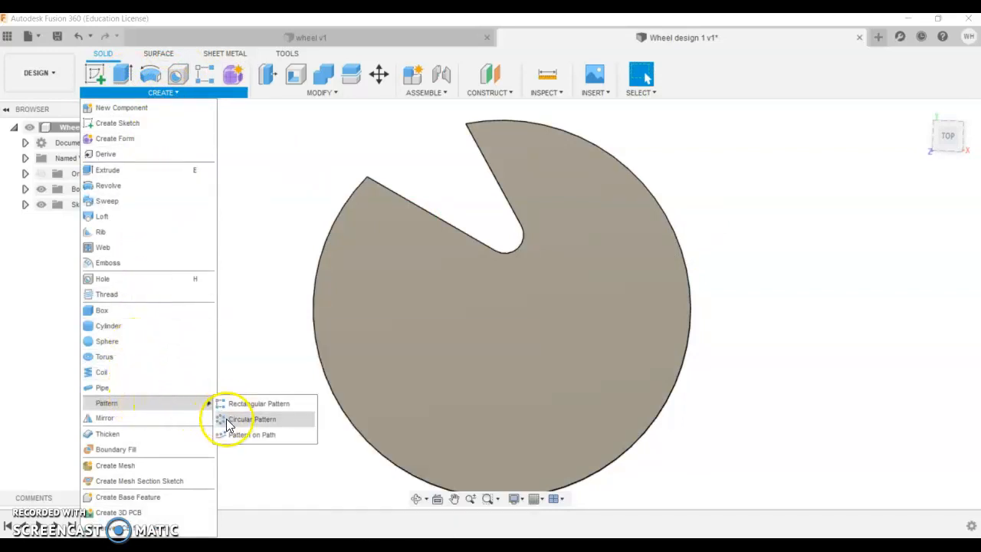
click(228, 419)
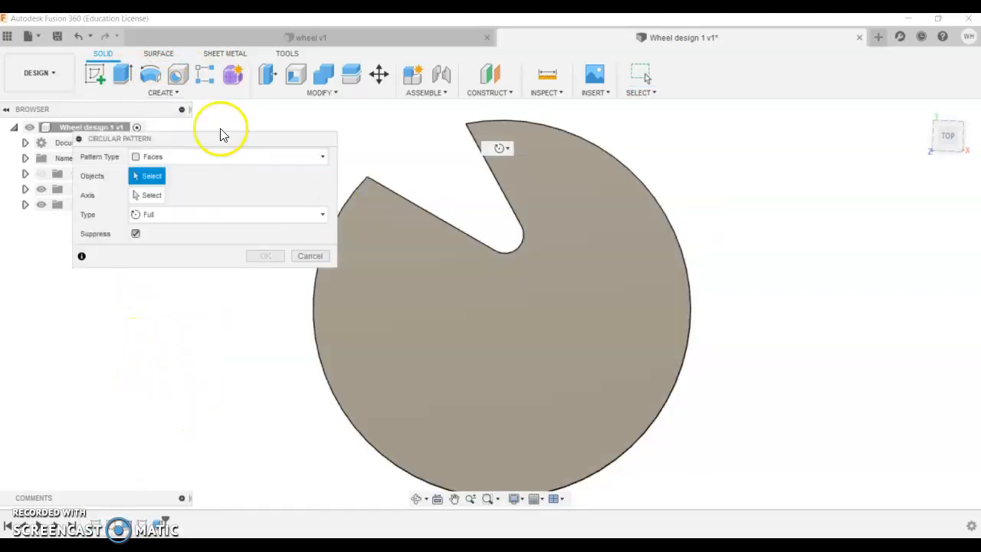
click(190, 158)
click(161, 206)
shift+middle_drag(395, 176, 396, 215)
scroll(396, 214, up, 3)
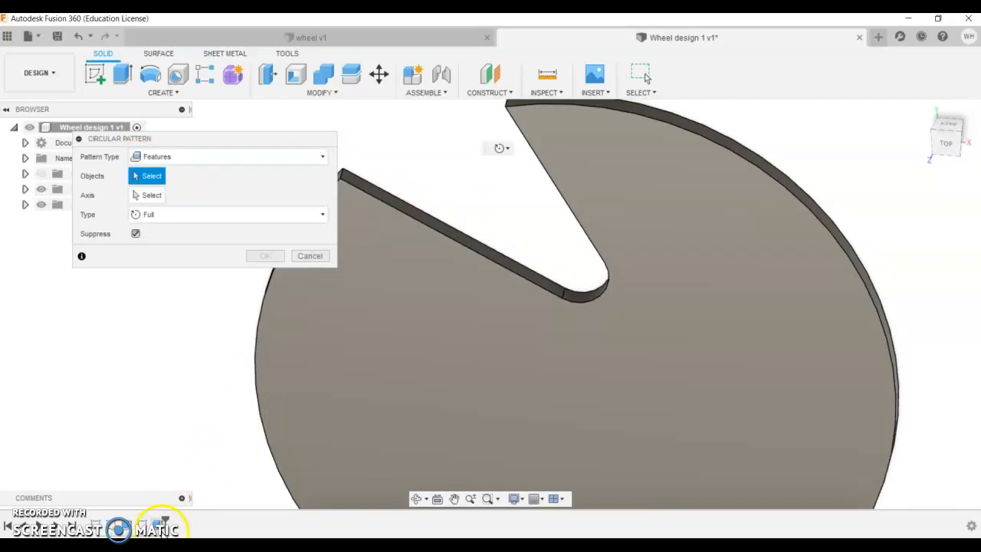
click(158, 524)
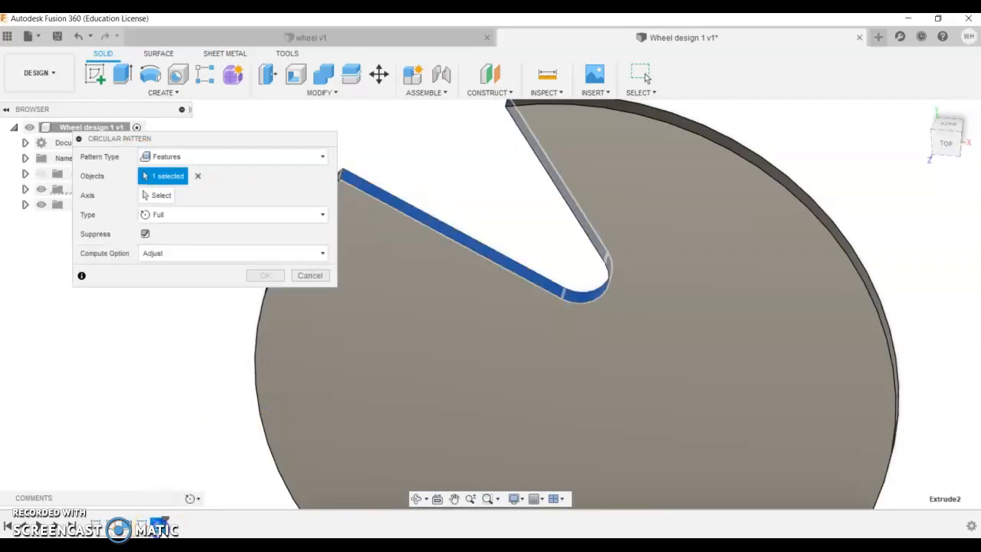
click(158, 196)
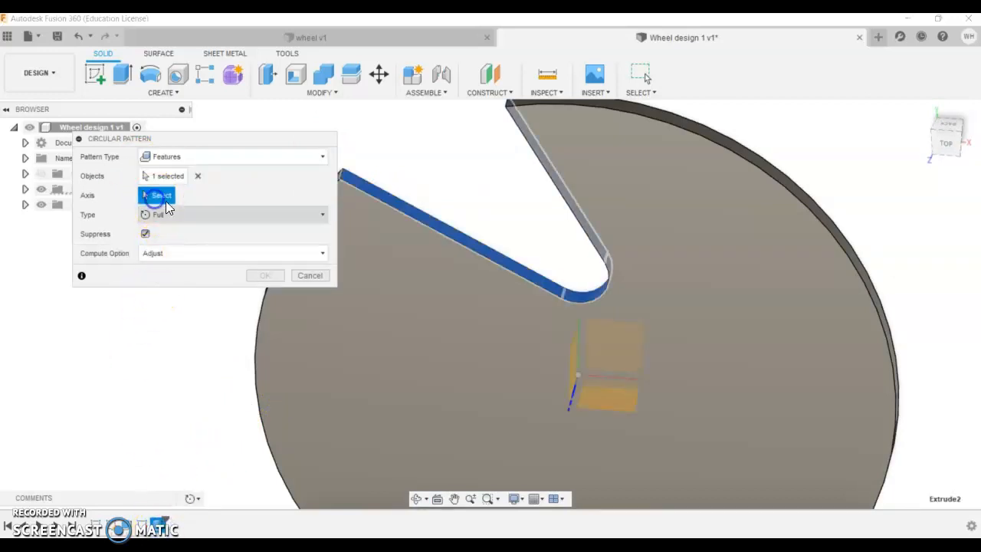
click(661, 130)
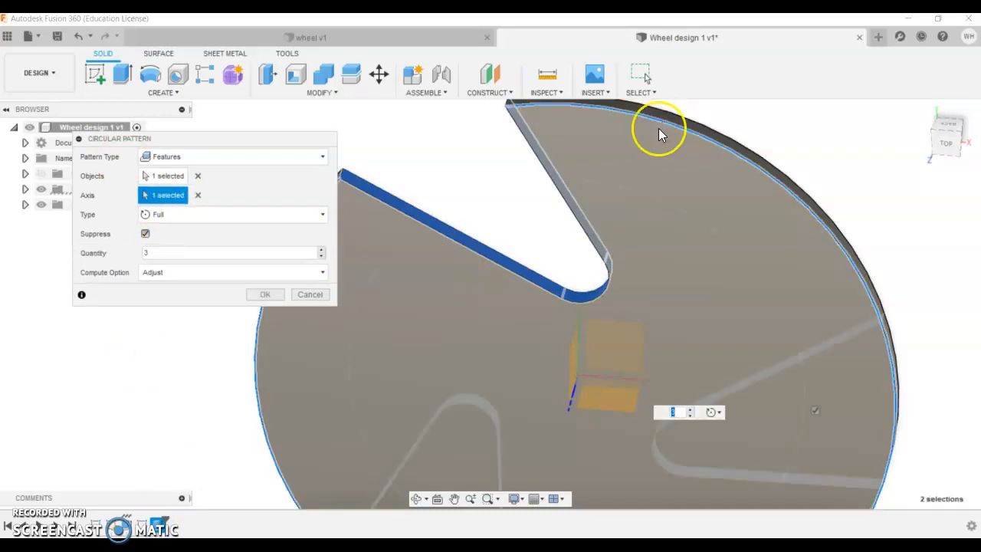
click(323, 250)
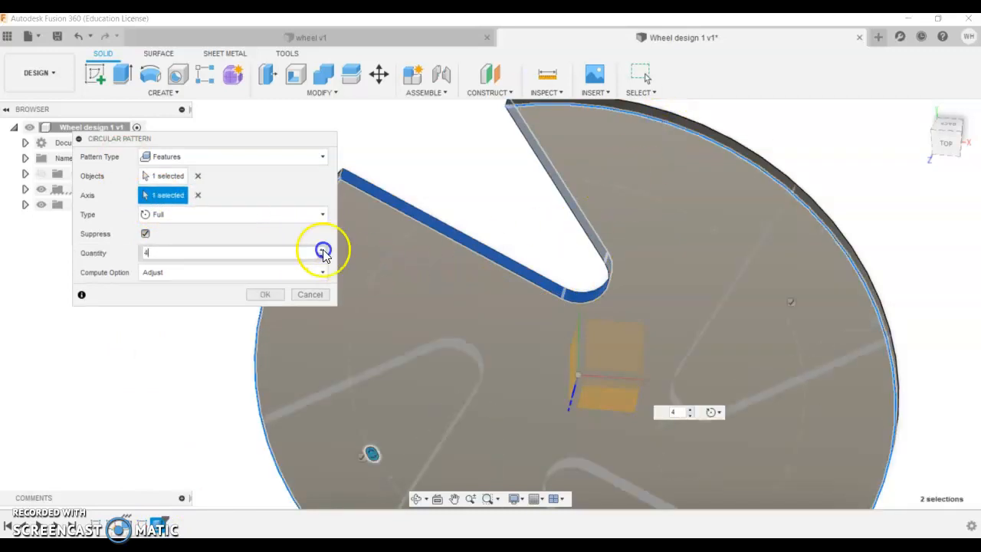
click(322, 250)
click(264, 295)
scroll(454, 295, down, 5)
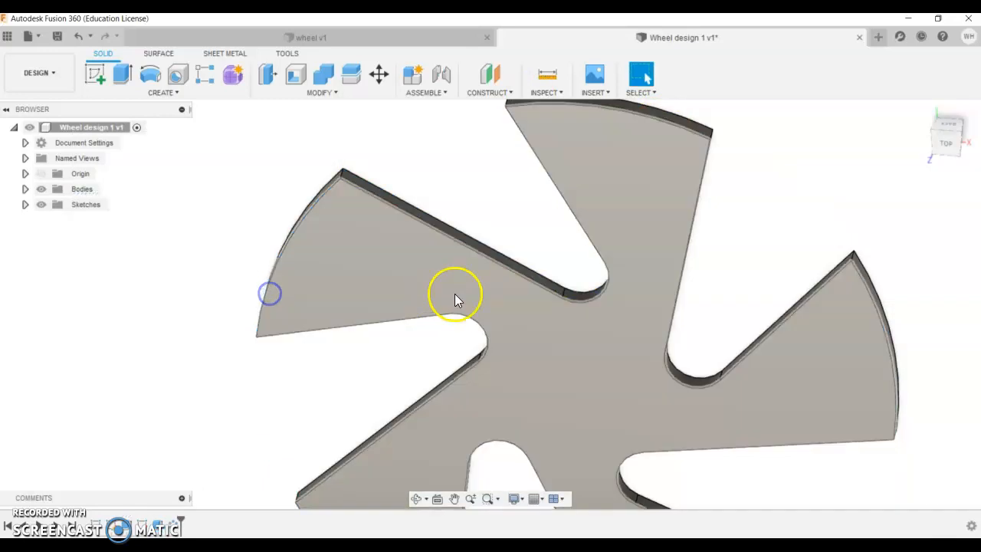
shift+middle_drag(519, 310, 549, 322)
scroll(534, 323, up, 2)
scroll(527, 325, up, 3)
scroll(528, 327, down, 3)
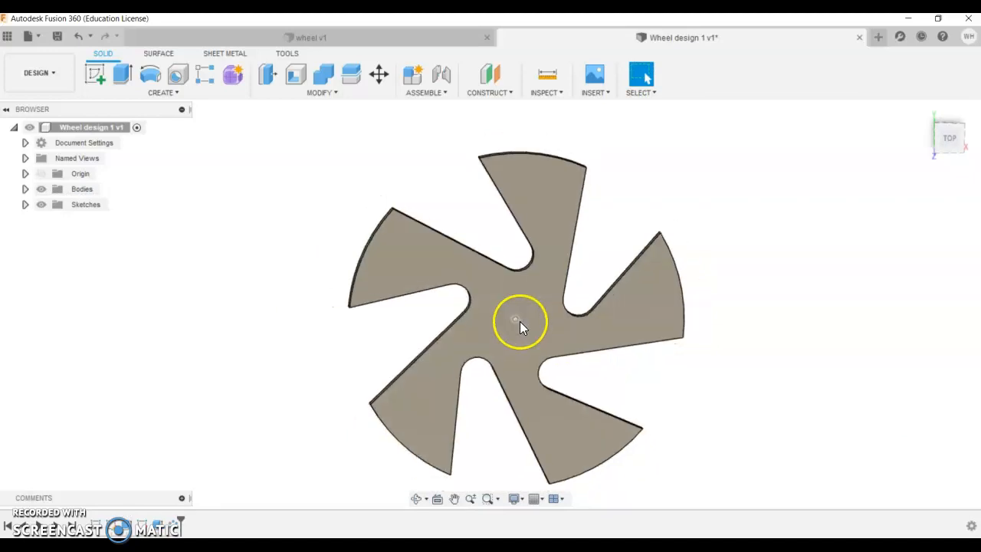
scroll(520, 323, up, 2)
scroll(558, 326, down, 3)
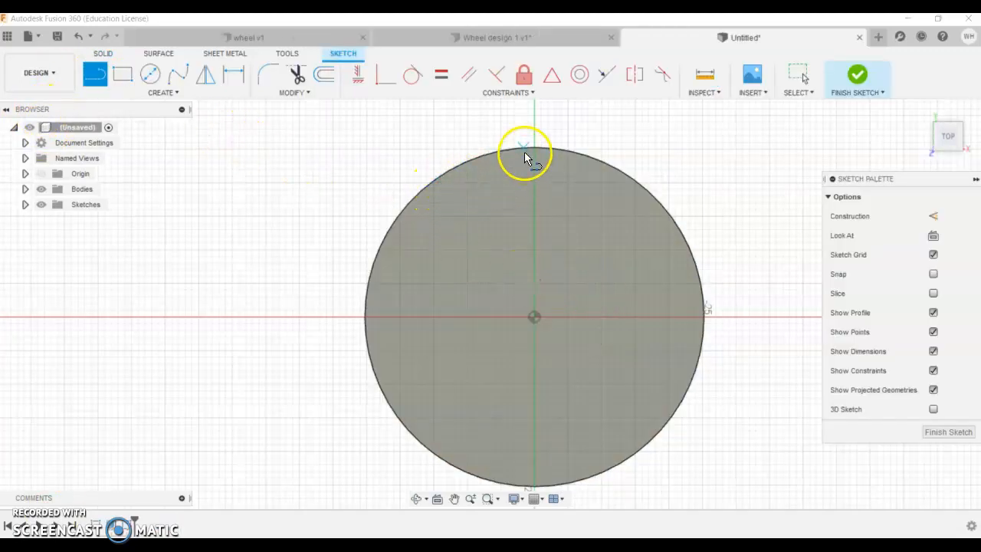
Step: Sketch a W-shaped zigzag of four connected lines on the second disc, starting and ending on its upper edge
click(476, 160)
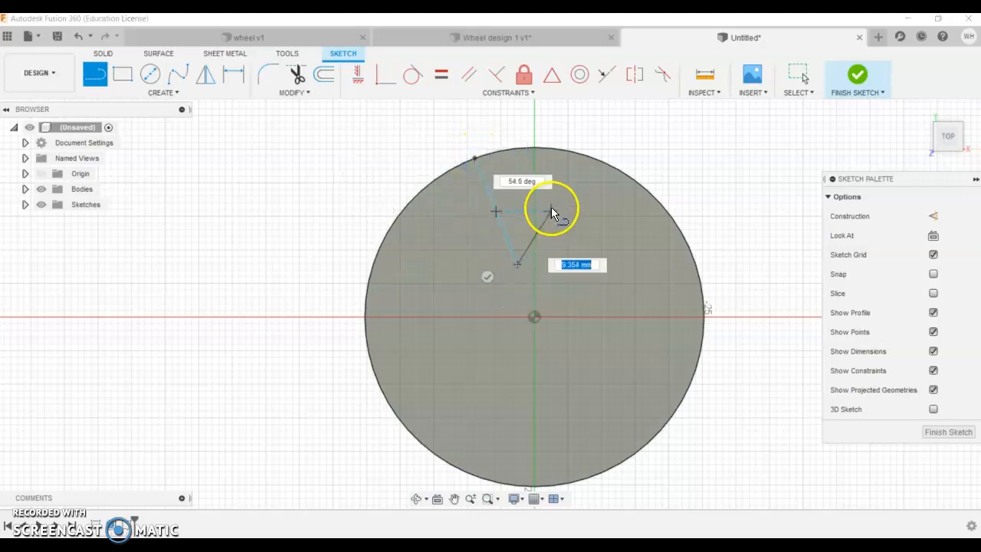
click(543, 230)
click(567, 266)
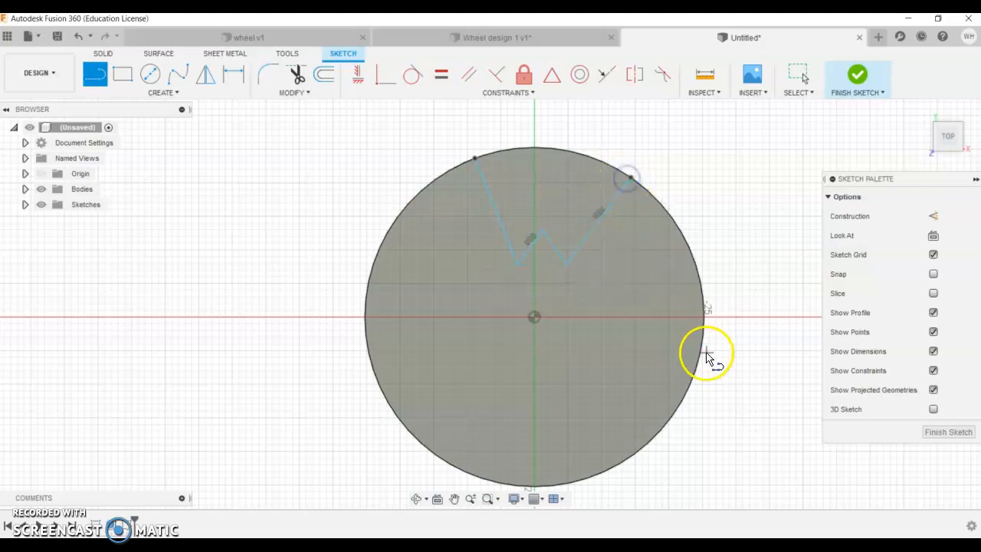
key(Escape)
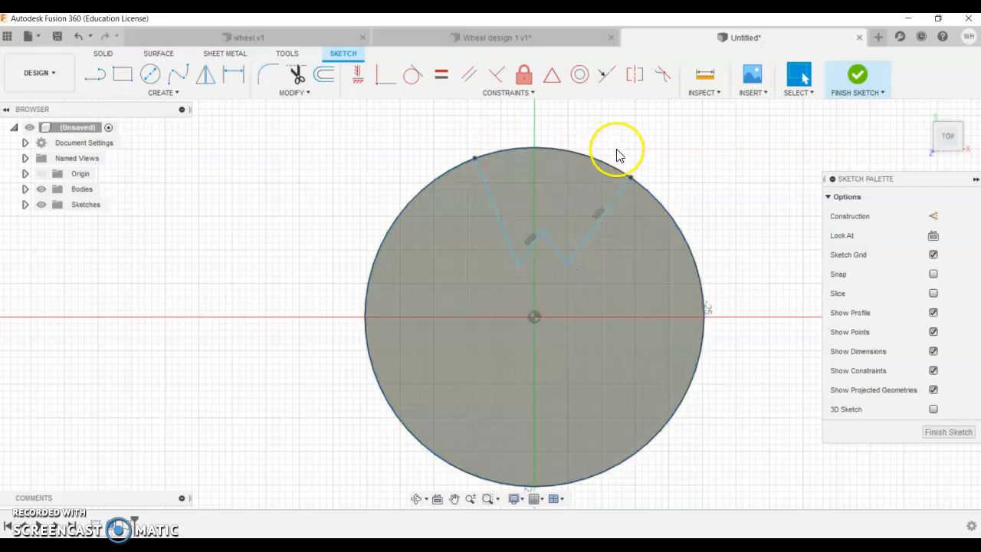
Step: Move the zigzag's middle peak to about X 2.1, Y 16.6 mm and its left outer end to about X -7.3, Y 24.2 mm
click(542, 232)
drag(545, 231, 546, 233)
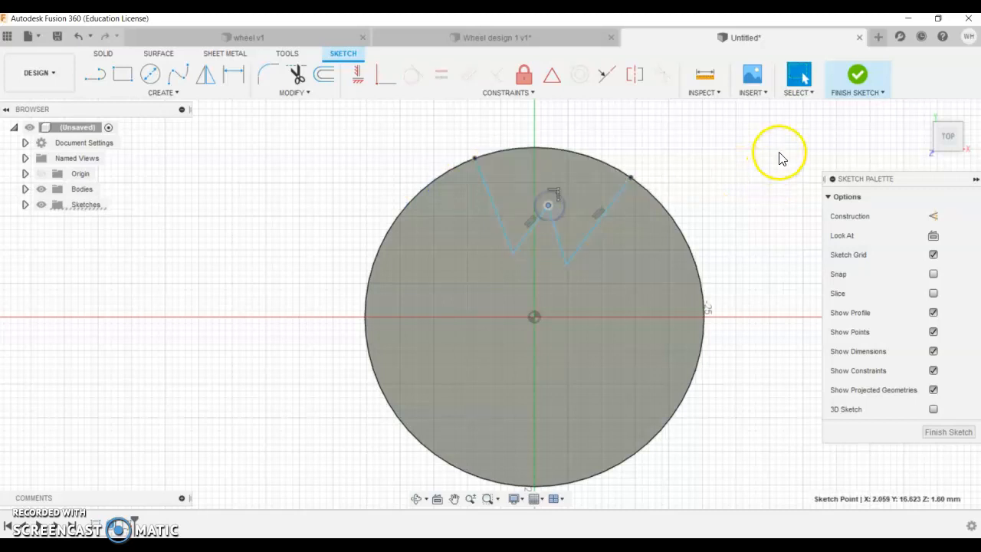
drag(483, 158, 487, 153)
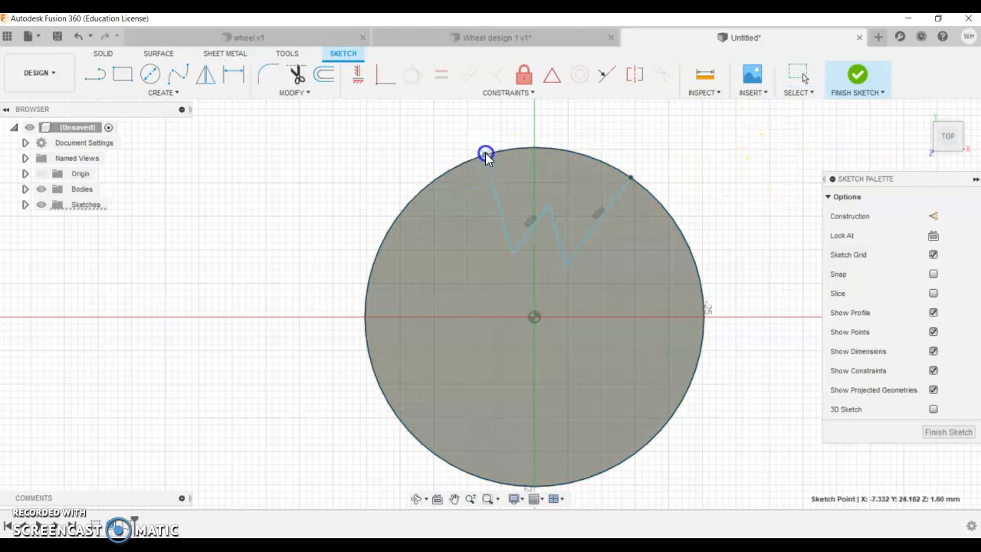
Step: Finish the sketch and extrude the zigzag profile as a -5 mm cut through the disc
click(857, 77)
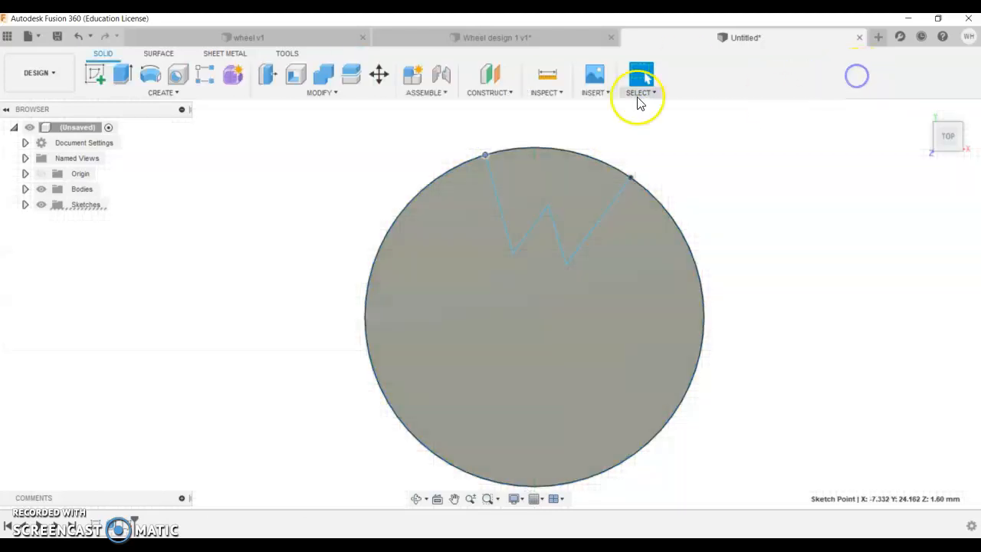
click(120, 74)
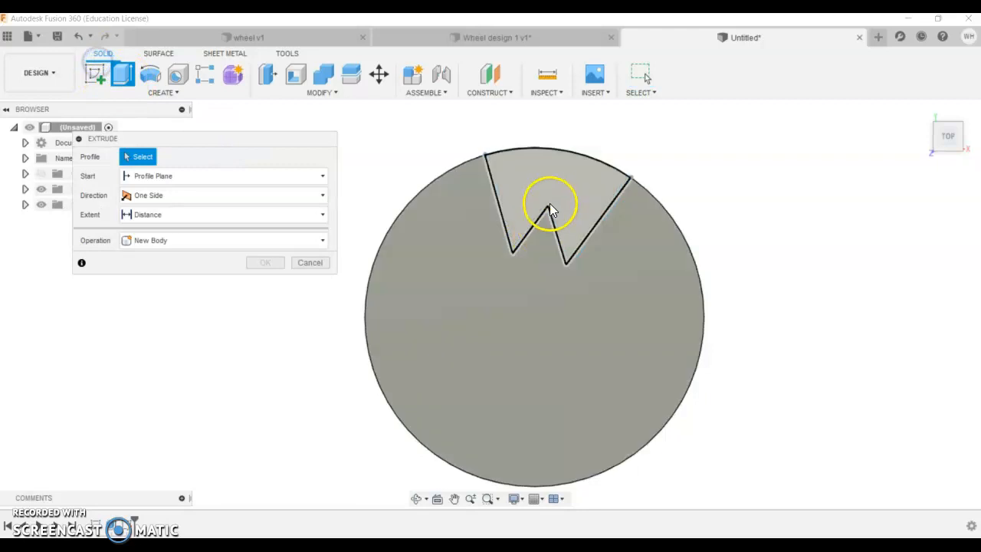
click(547, 208)
drag(535, 207, 431, 252)
click(265, 320)
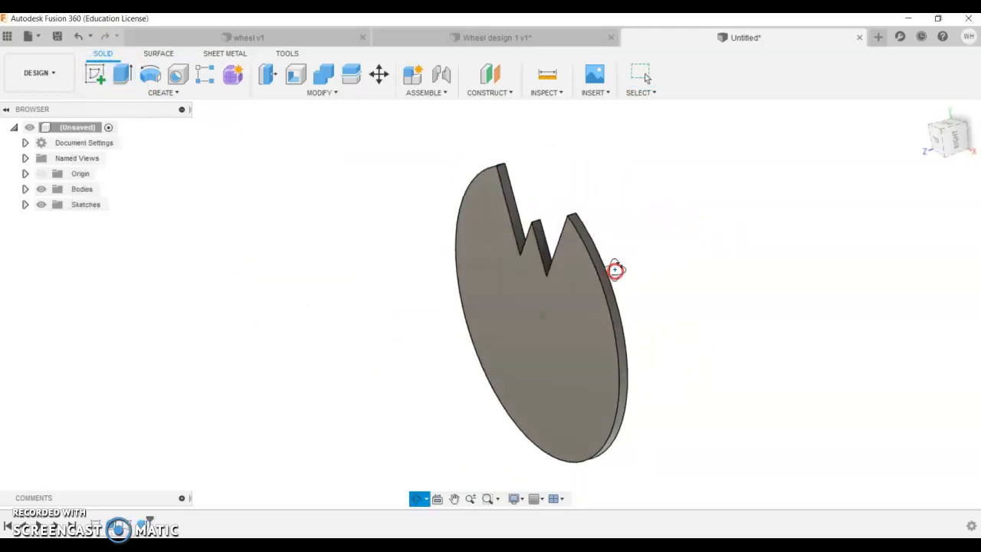
Step: Create a full circular pattern of the zigzag cut feature around the disc's outer edge with a quantity of 4
click(155, 92)
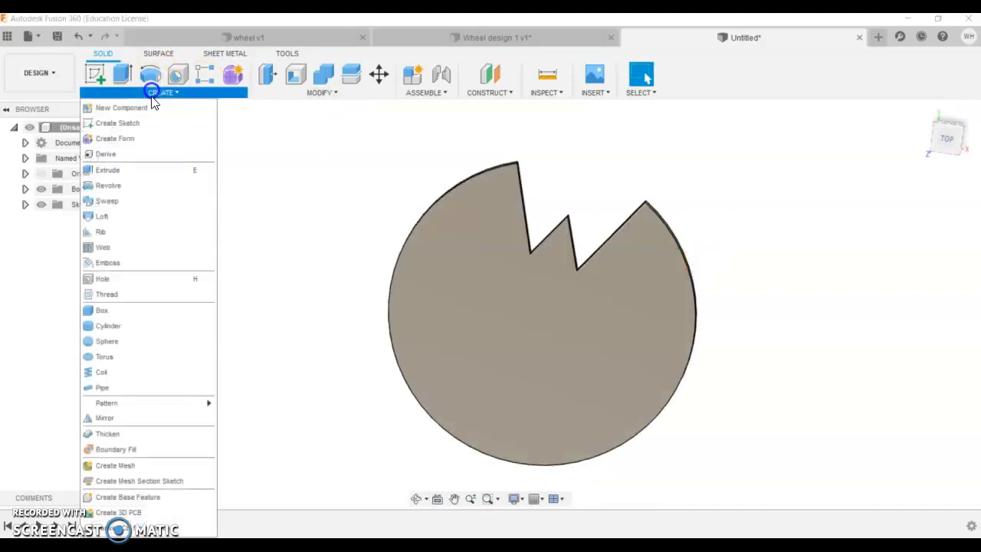
mouse_move(141, 403)
click(228, 419)
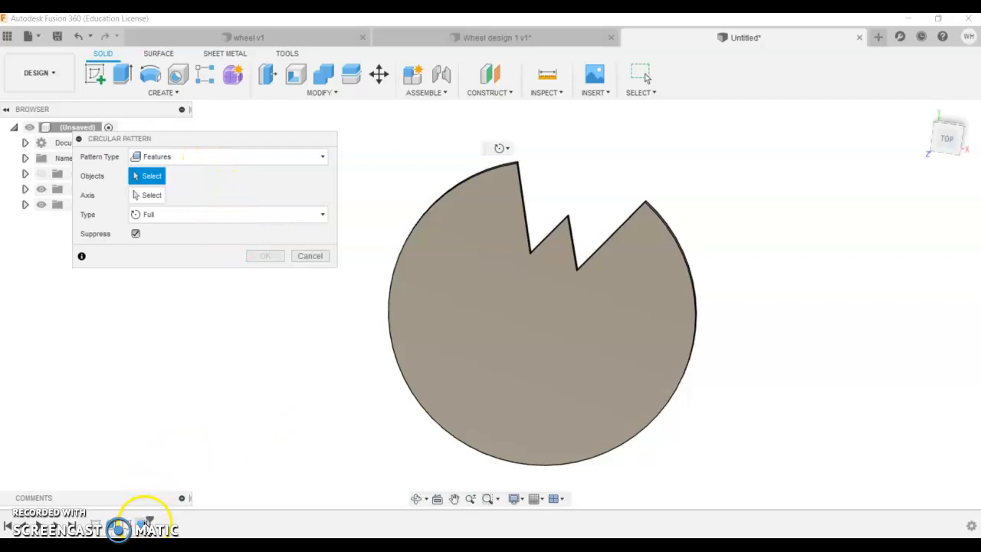
click(148, 522)
click(157, 196)
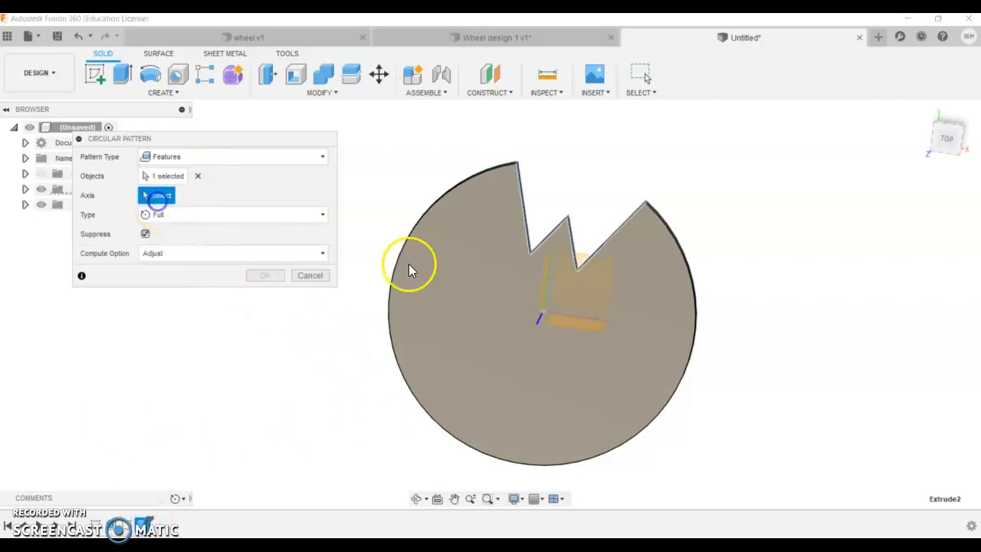
click(399, 253)
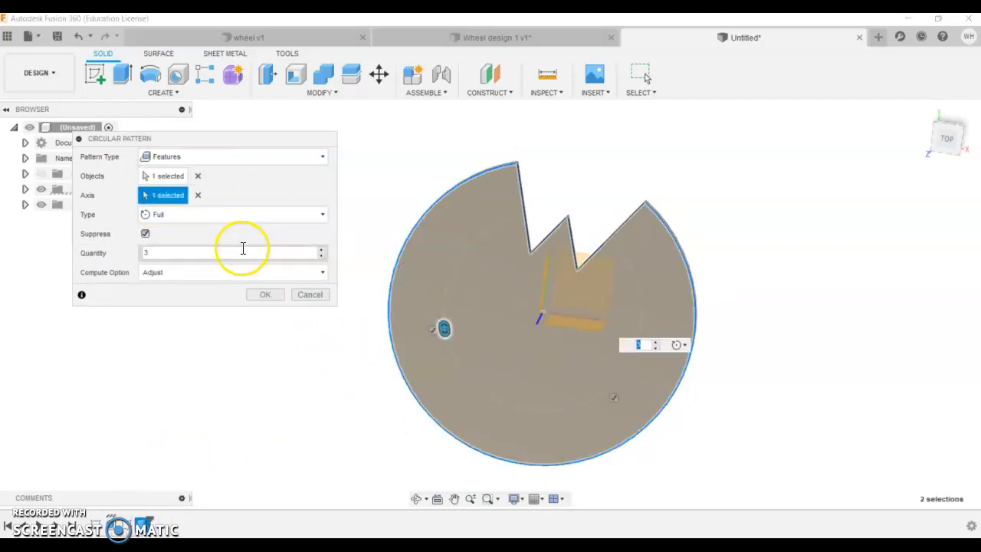
shift+middle_drag(364, 263, 425, 274)
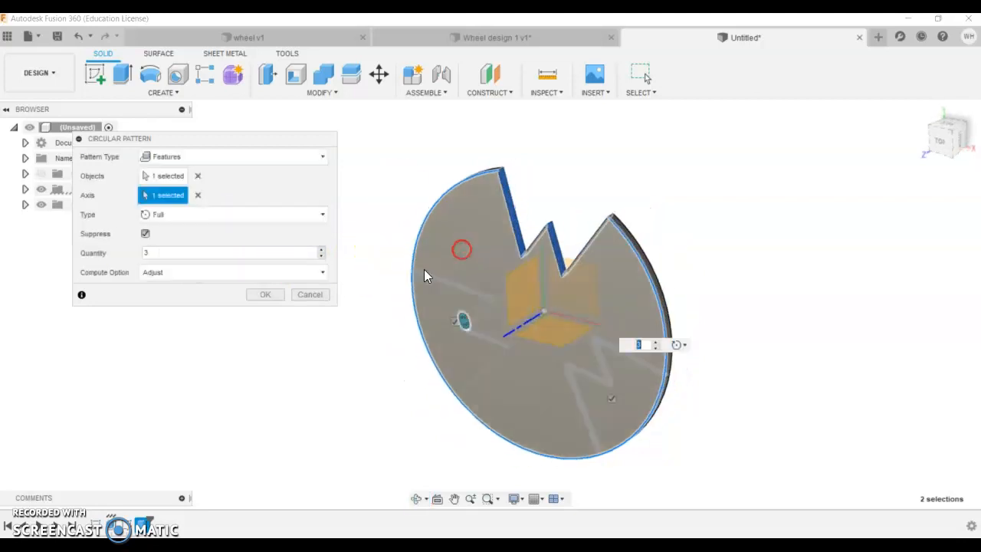
click(321, 250)
click(209, 239)
click(262, 294)
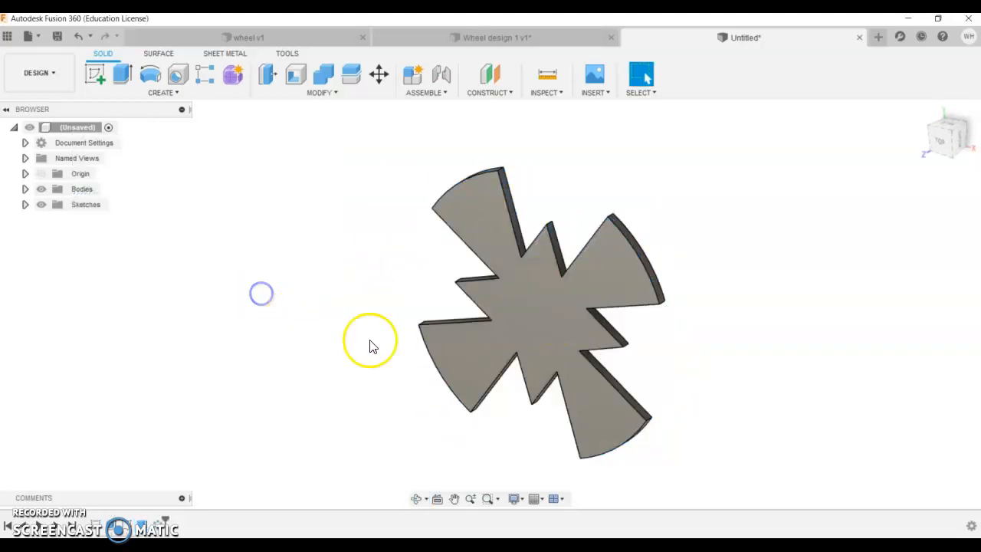
Step: Edit the circular pattern of the zigzag cut and set its quantity to 3
shift+middle_drag(628, 361, 662, 333)
scroll(587, 344, up, 2)
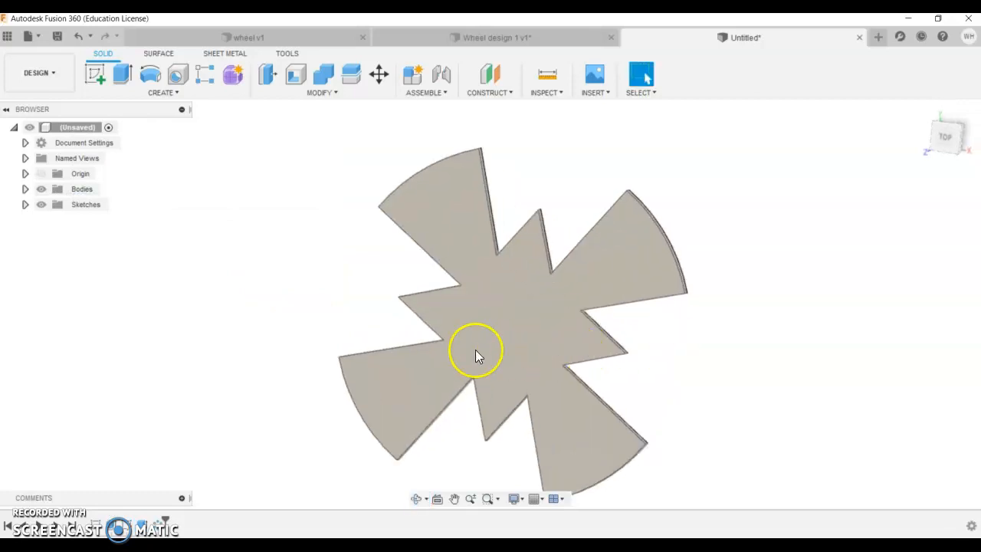
scroll(276, 311, down, 2)
shift+middle_drag(588, 365, 568, 371)
double_click(165, 526)
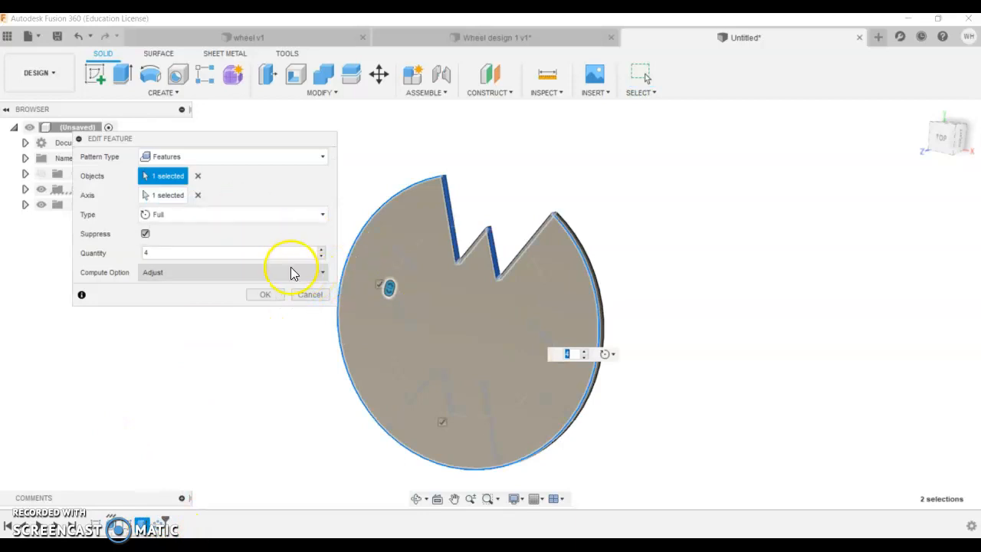
click(320, 257)
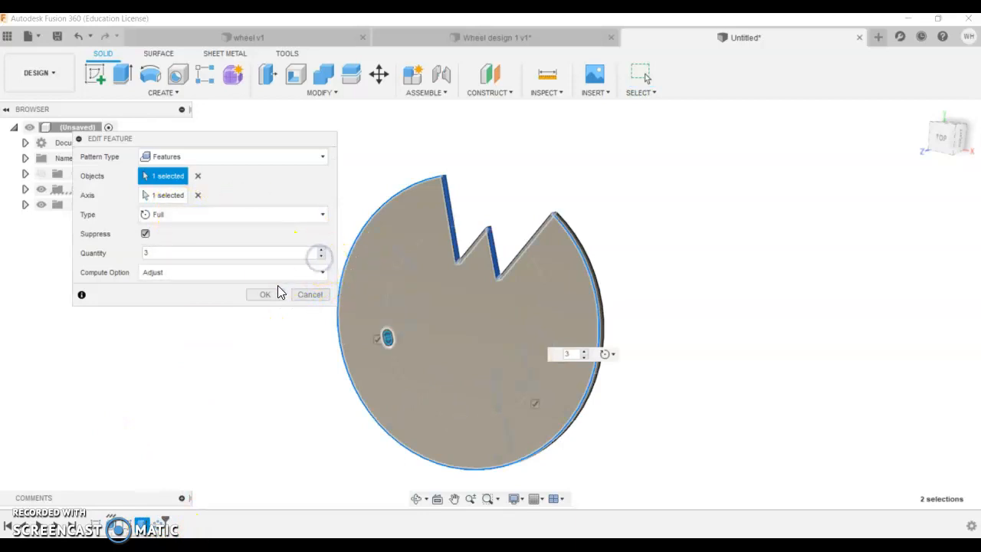
click(265, 294)
Step: Open the zigzag cut's extrude feature for editing and close it without changing its settings
shift+middle_drag(712, 298, 734, 313)
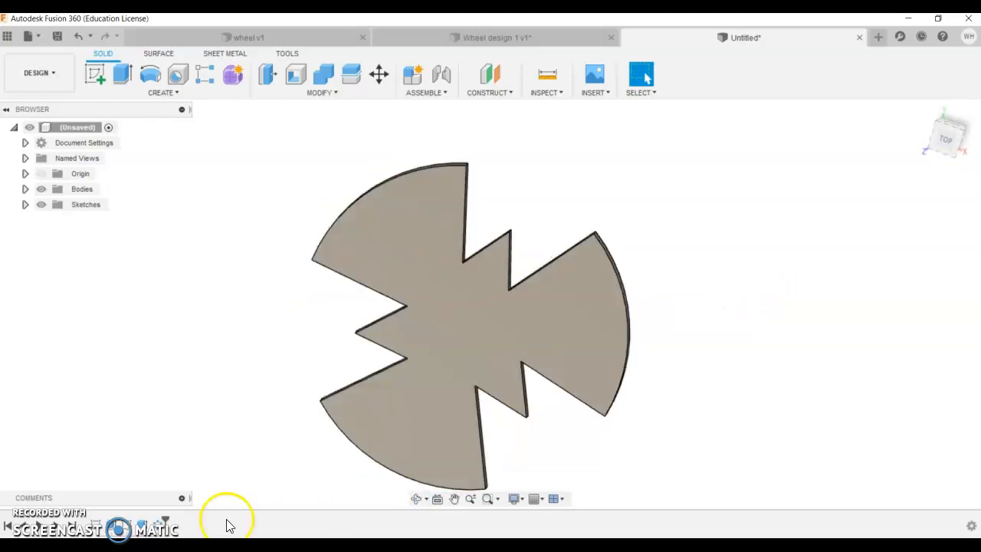
double_click(154, 529)
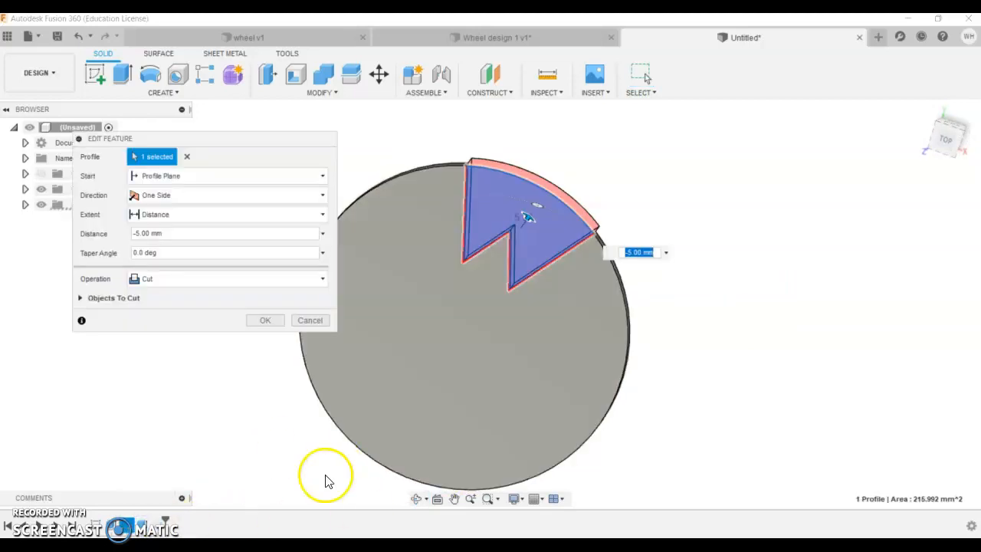
click(265, 321)
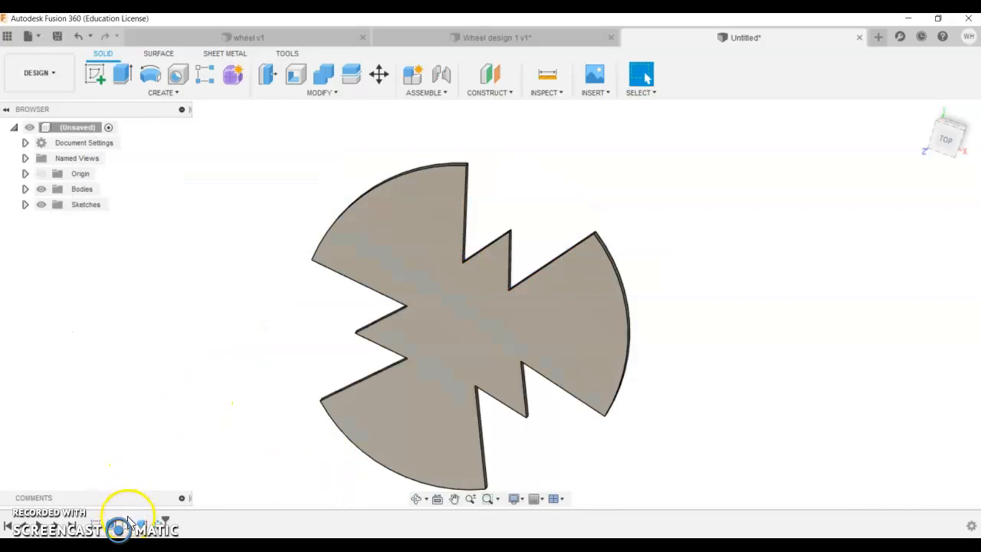
Step: Edit the zigzag cut's sketch, moving the profile's two outer end points clockwise along the disc's edge, and finish the sketch
double_click(124, 527)
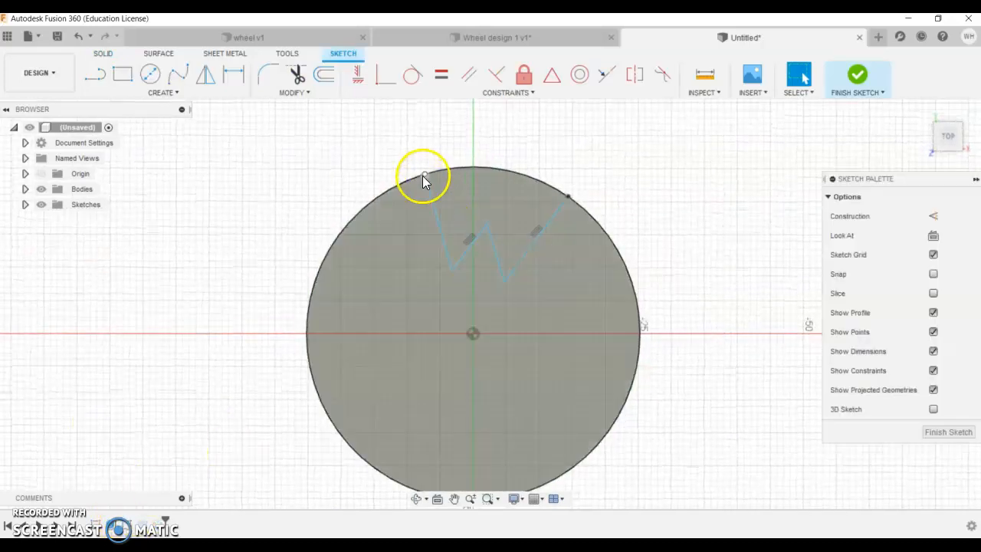
drag(429, 177, 454, 177)
drag(567, 197, 581, 216)
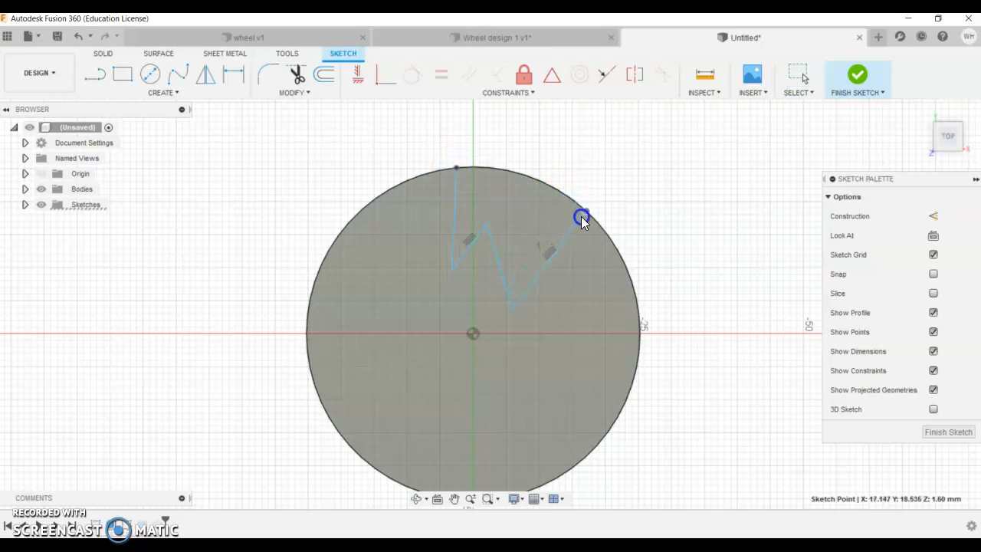
click(858, 76)
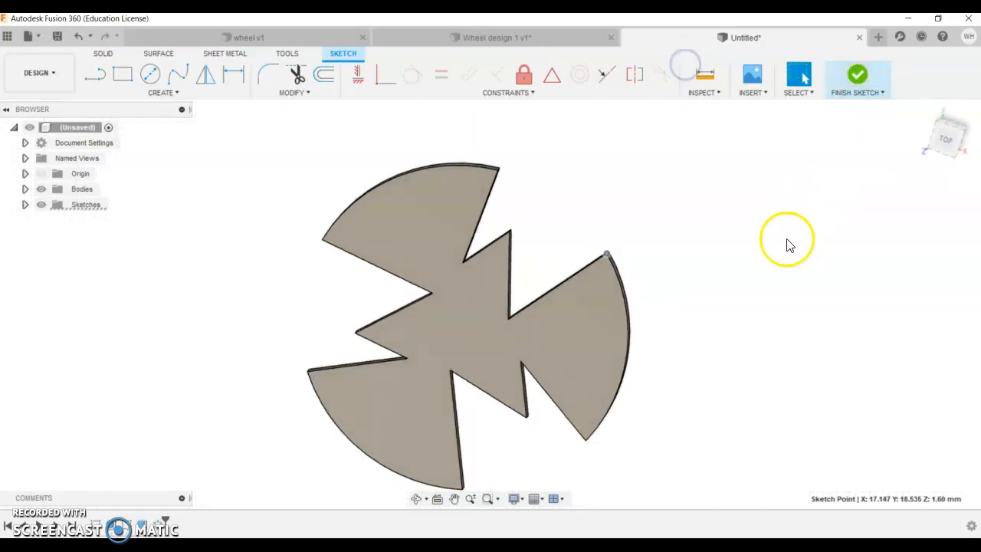
Step: Start a sketch on the zigzag disc's top face and draw a construction circle about 7.7 mm in diameter centred on the origin
mouse_move(720, 297)
shift+middle_down()
mouse_move(707, 266)
mouse_move(689, 279)
shift+middle_up()
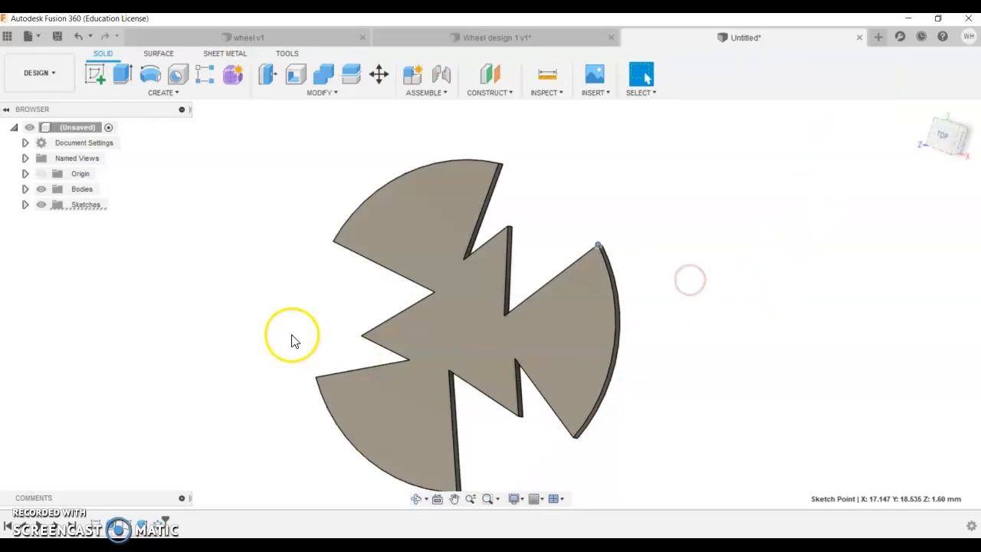
click(456, 323)
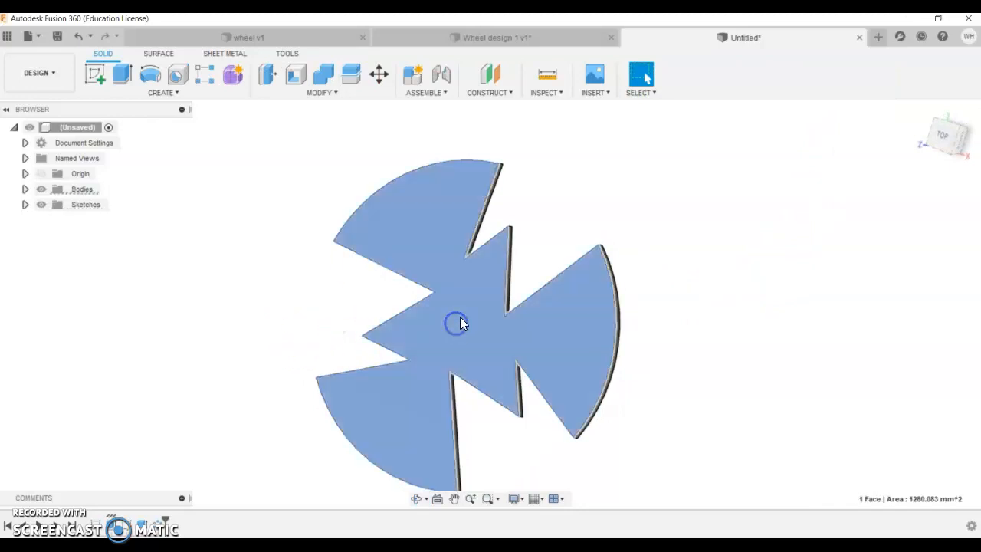
click(96, 79)
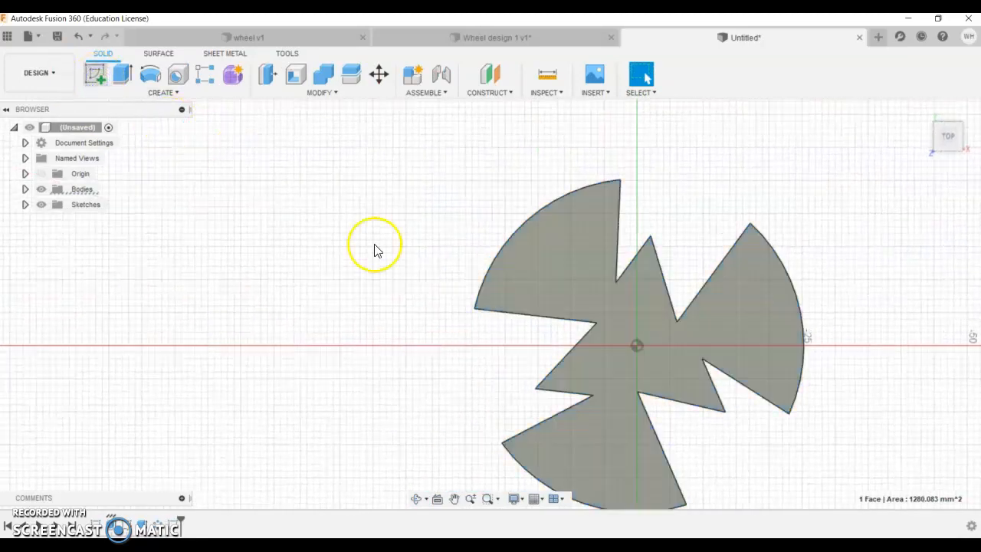
scroll(638, 348, up, 2)
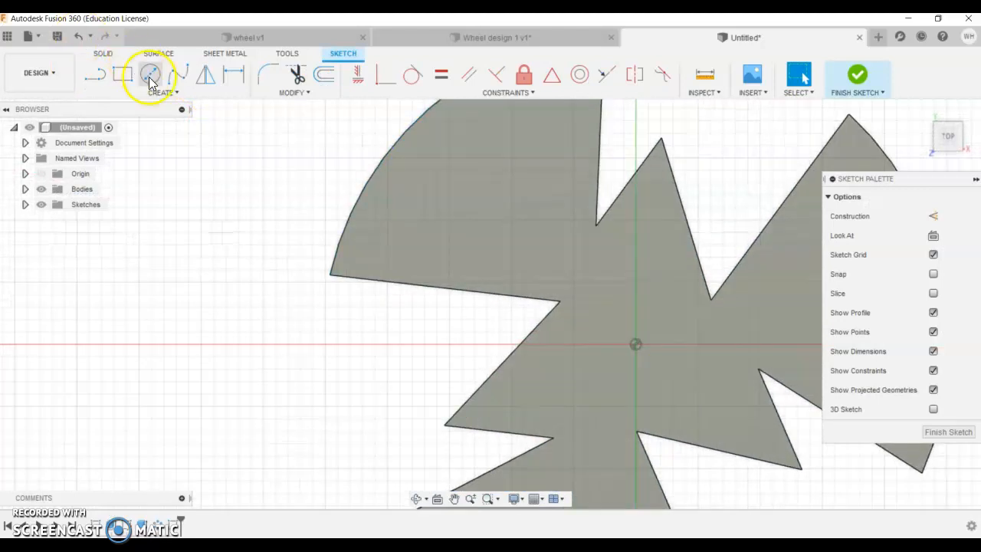
click(149, 79)
click(635, 344)
click(664, 304)
key(Escape)
click(669, 308)
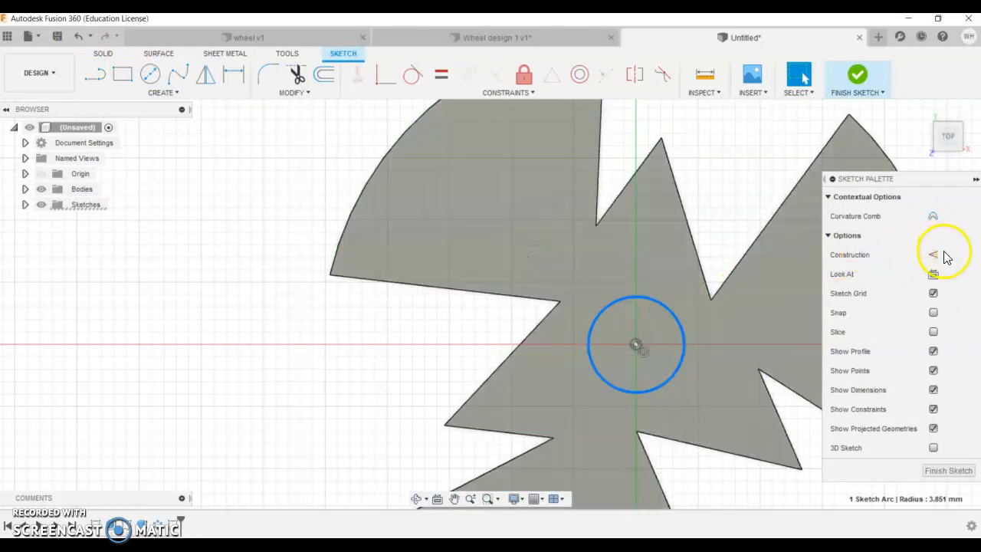
click(933, 255)
Step: Add a diameter dimension to the construction circle at the disc's centre
scroll(640, 345, down, 3)
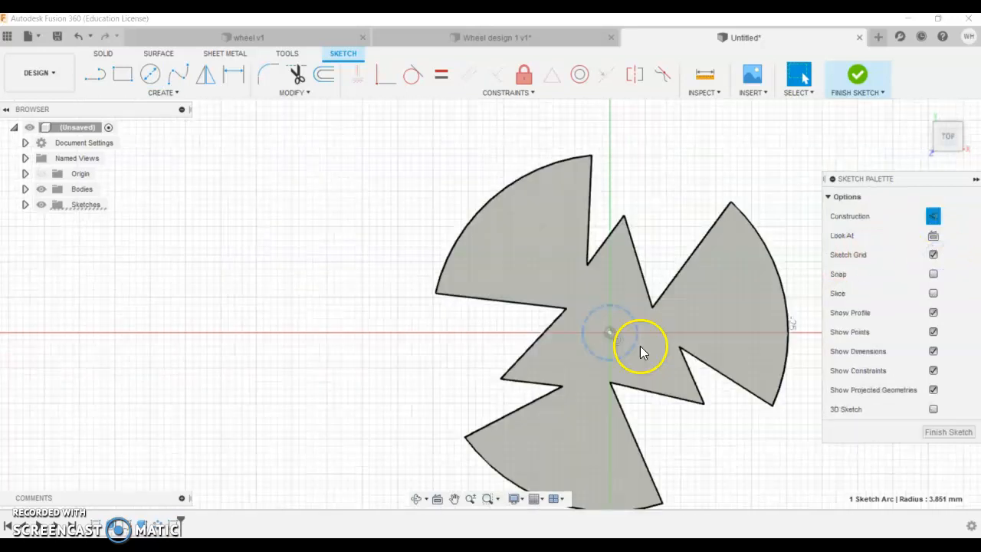
scroll(644, 347, up, 3)
click(234, 73)
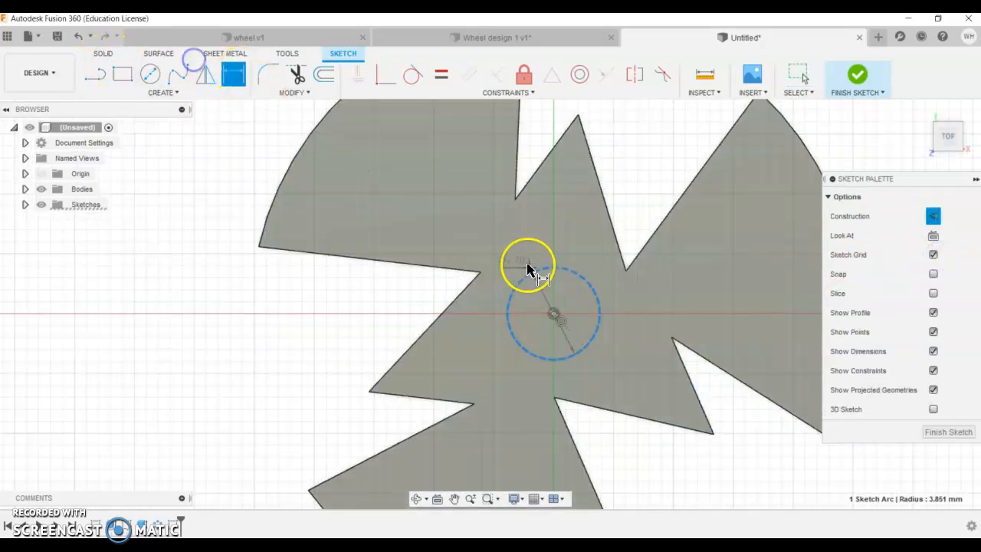
click(535, 269)
click(352, 298)
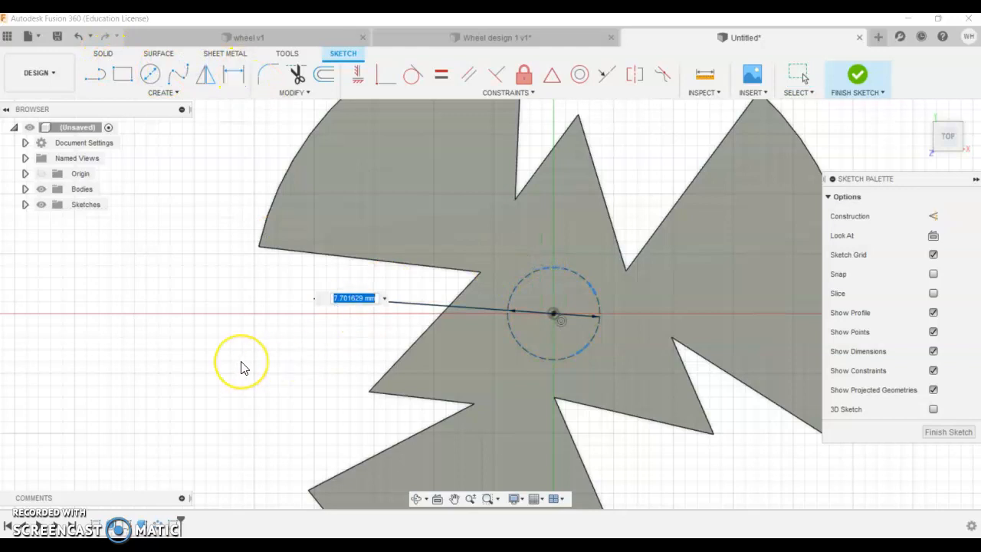
text(8)
key(Return)
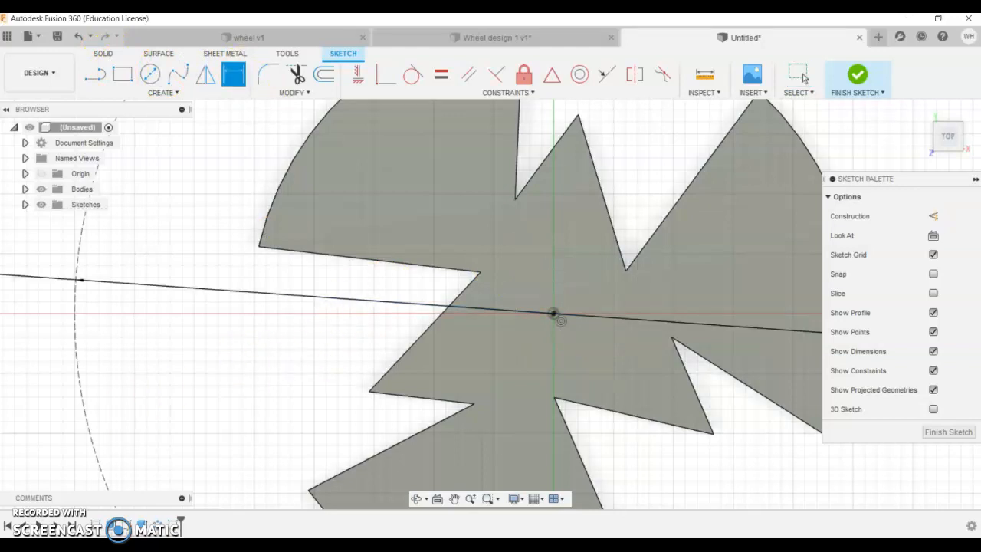
scroll(163, 388, down, 2)
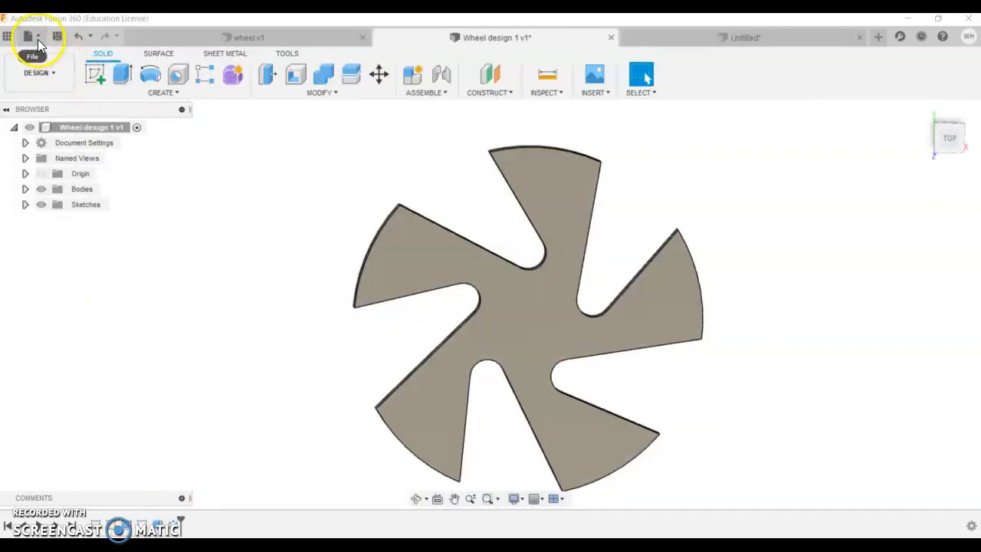
Step: Save Wheel design 1 and create a new drawing of its full assembly from scratch, using ISO, mm and an A4 (210mm x 297mm) sheet
click(35, 37)
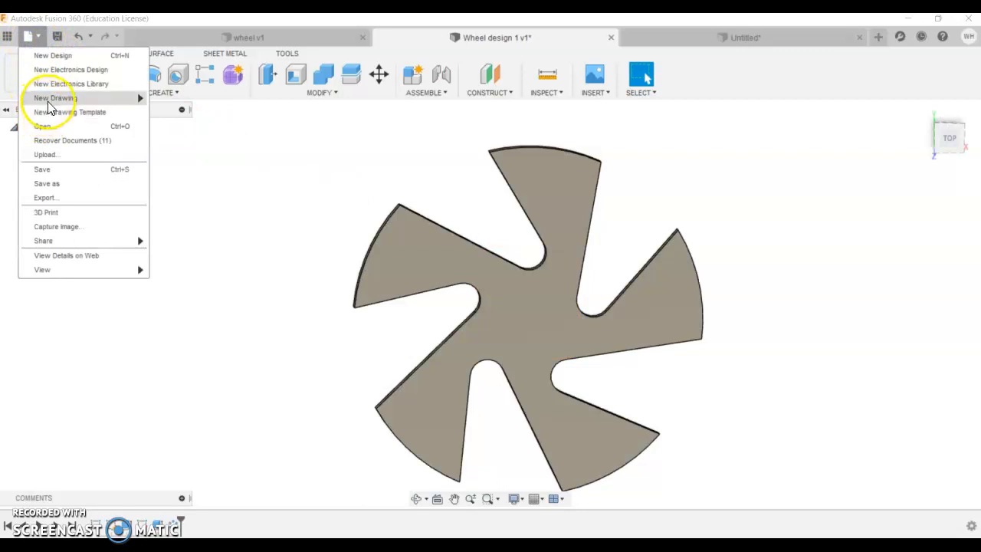
mouse_move(54, 97)
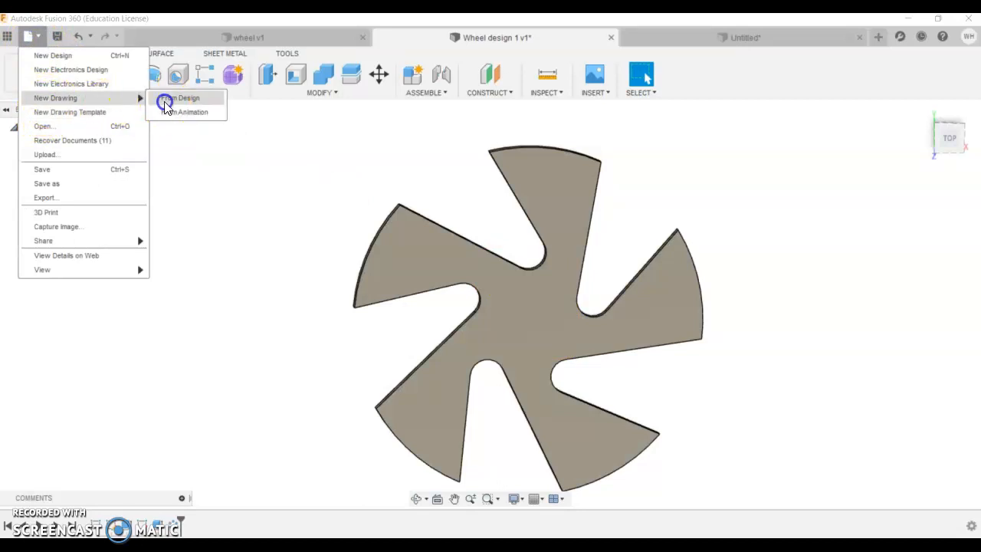
click(165, 105)
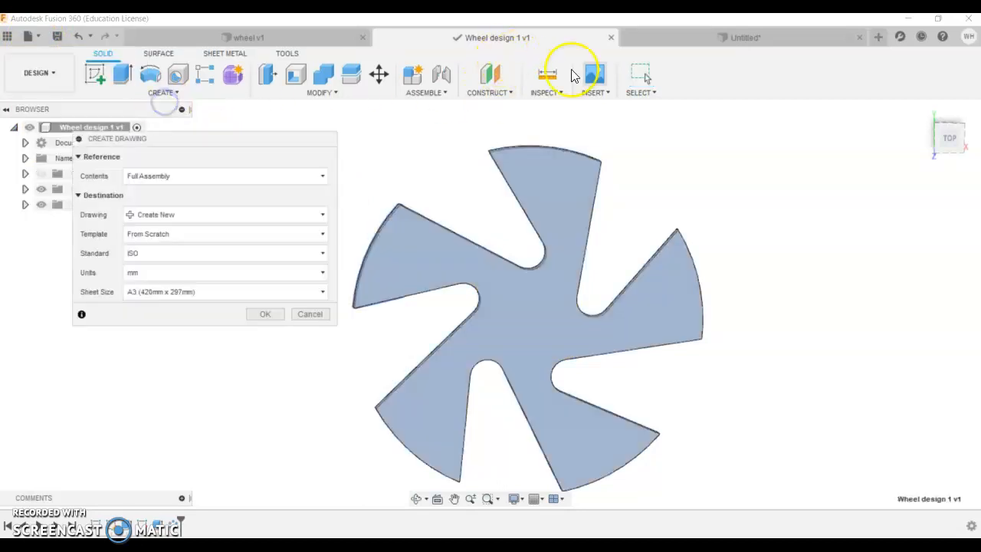
click(197, 218)
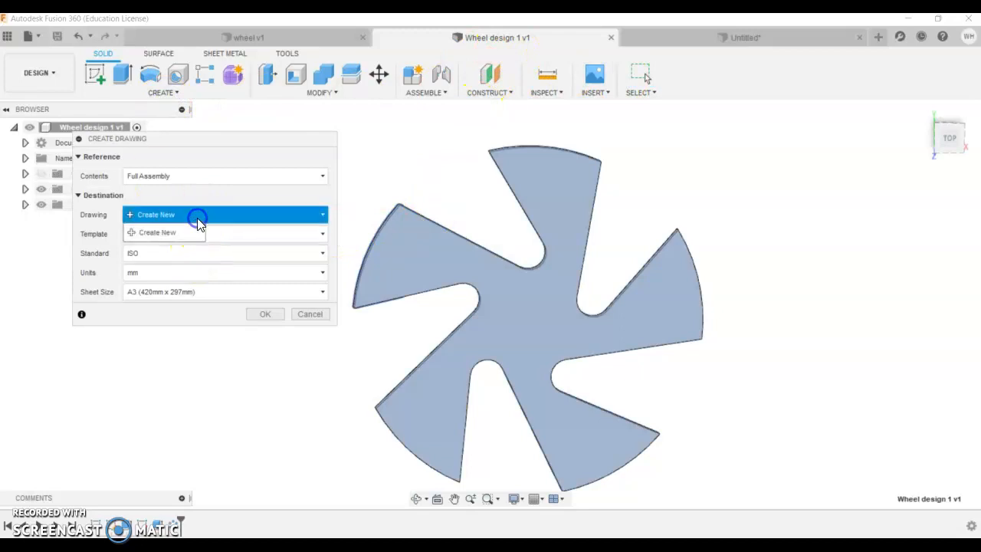
click(201, 230)
click(204, 233)
click(203, 233)
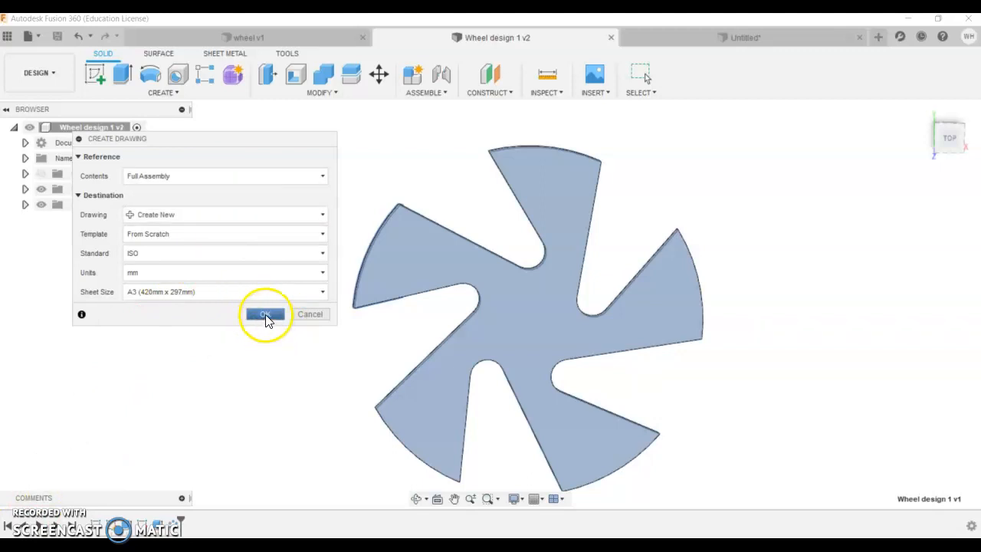
click(138, 295)
click(141, 307)
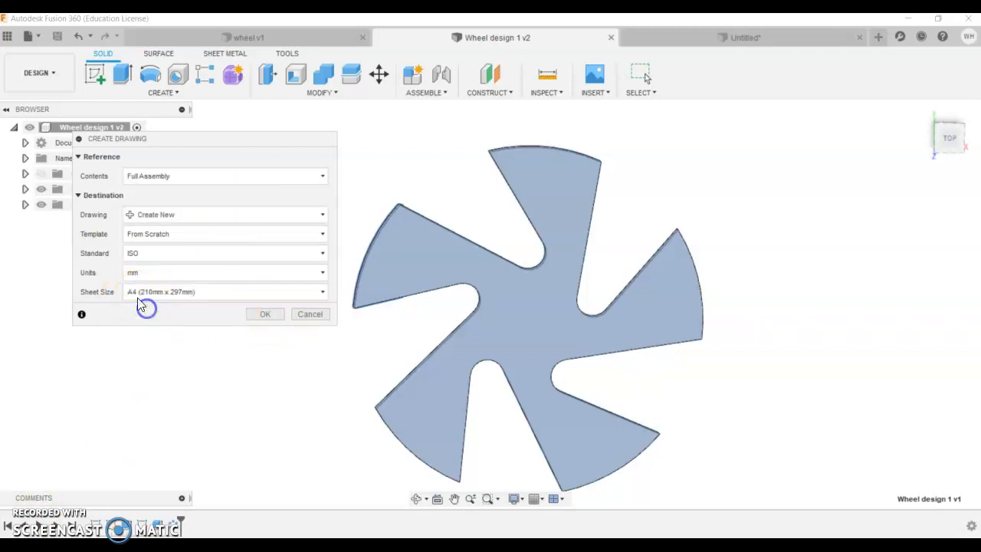
click(275, 319)
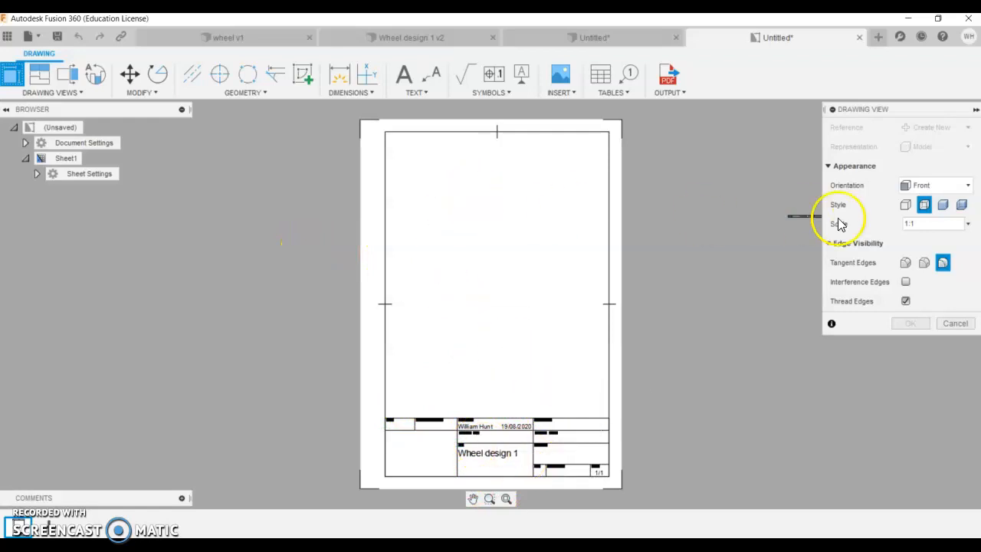
Step: Place a shaded base view of the wheel in TOP orientation at 1:1 scale in the sheet's upper-left corner
click(935, 185)
click(924, 205)
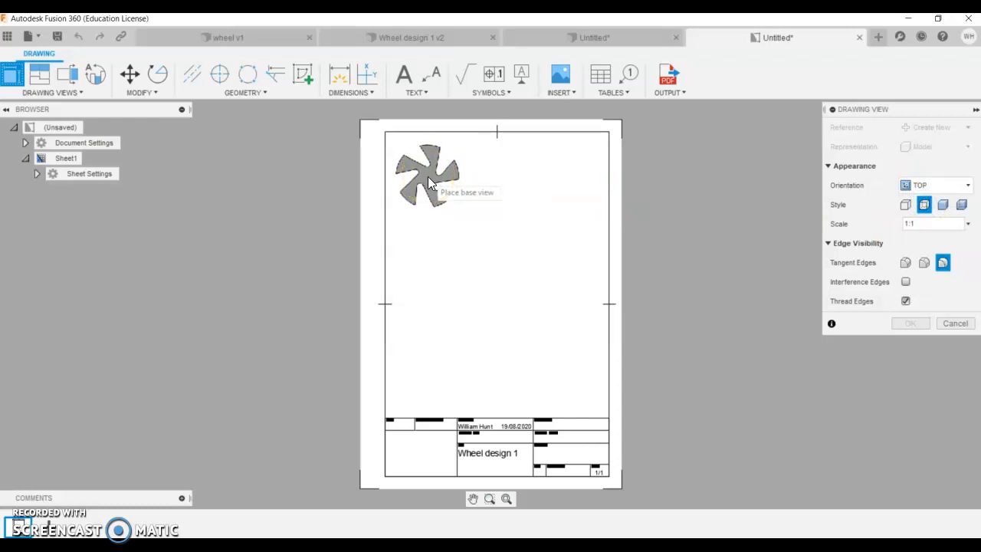
click(923, 186)
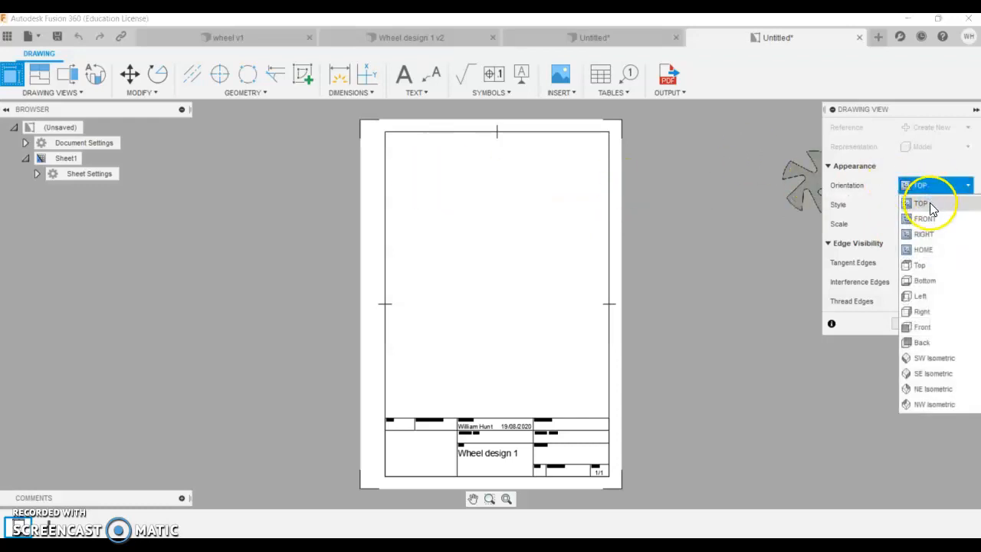
click(928, 204)
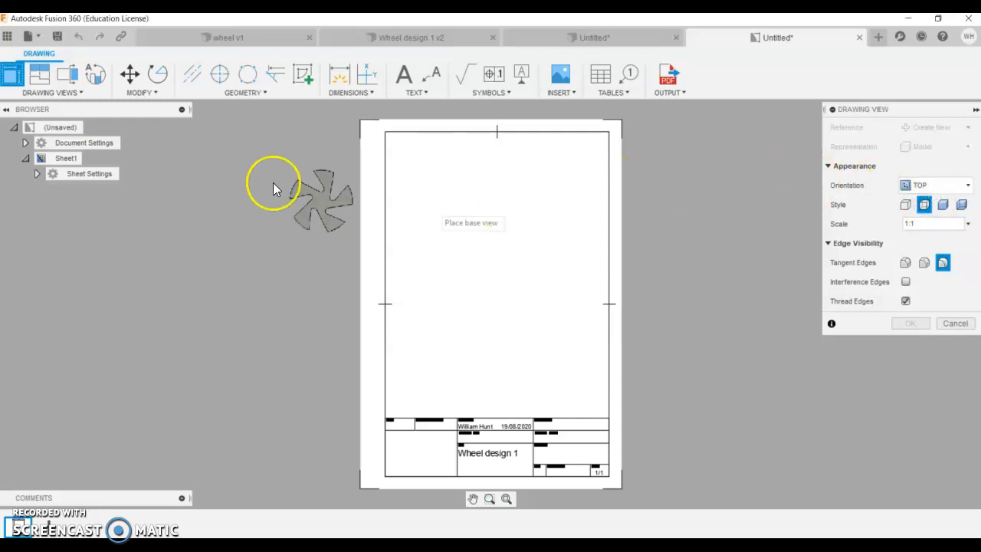
click(931, 185)
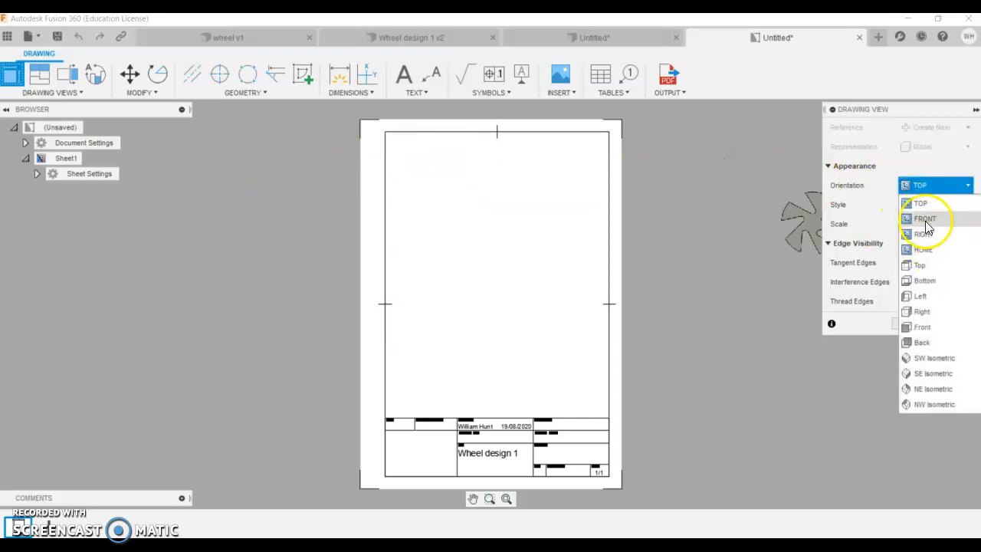
click(923, 203)
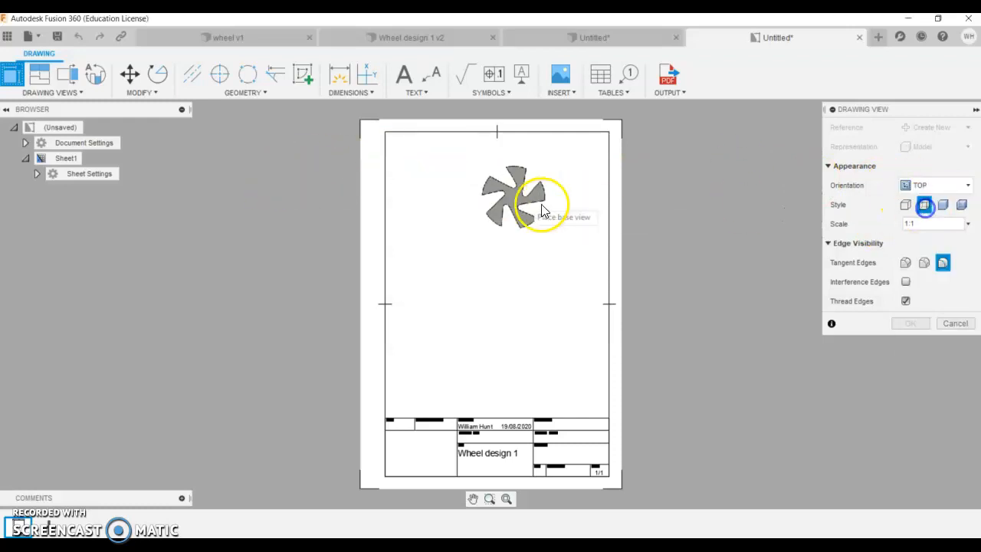
click(431, 178)
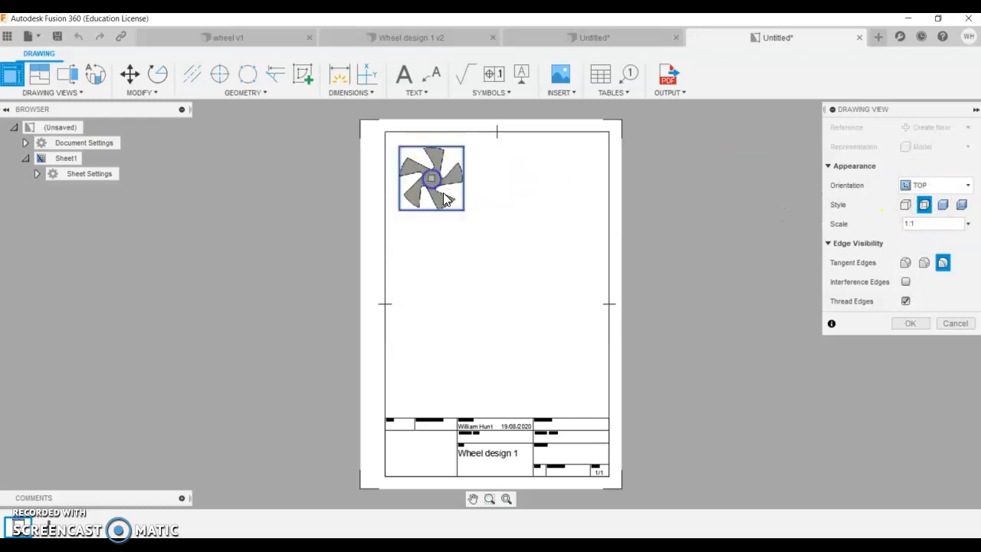
click(942, 204)
click(916, 325)
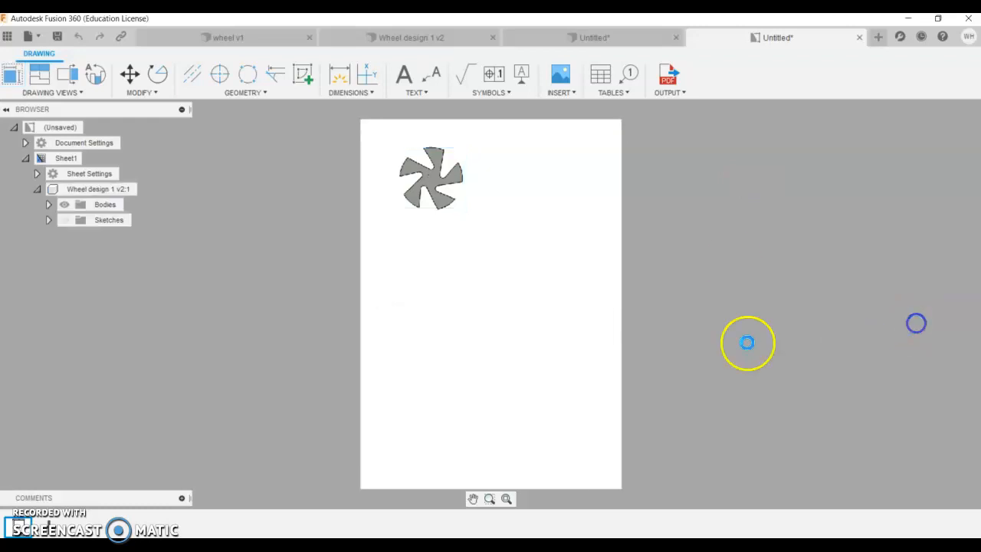
click(440, 194)
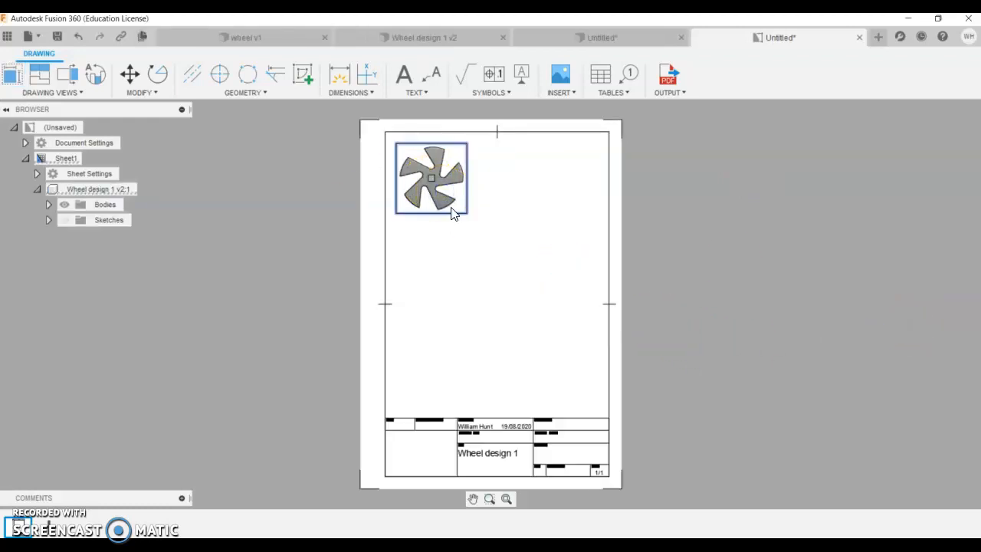
right_click(452, 211)
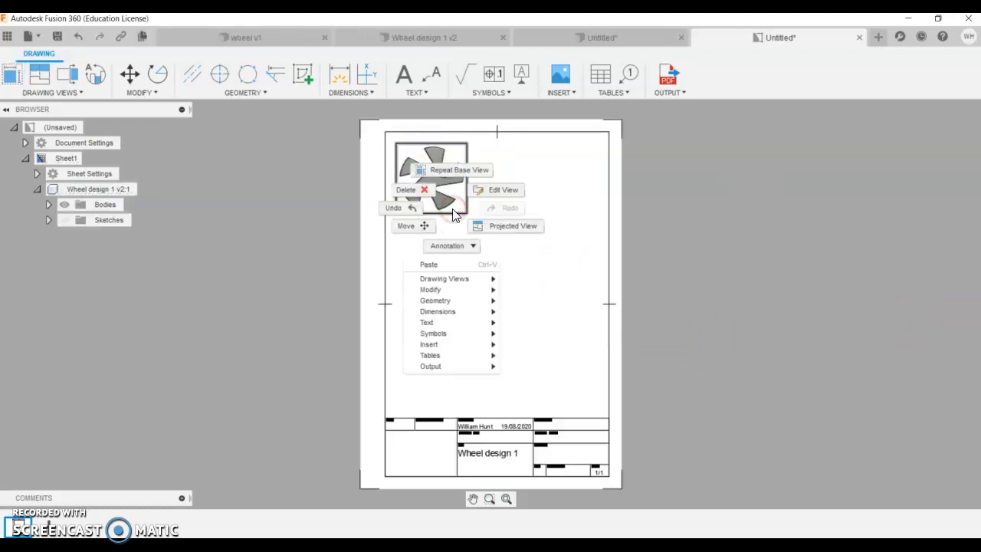
click(554, 186)
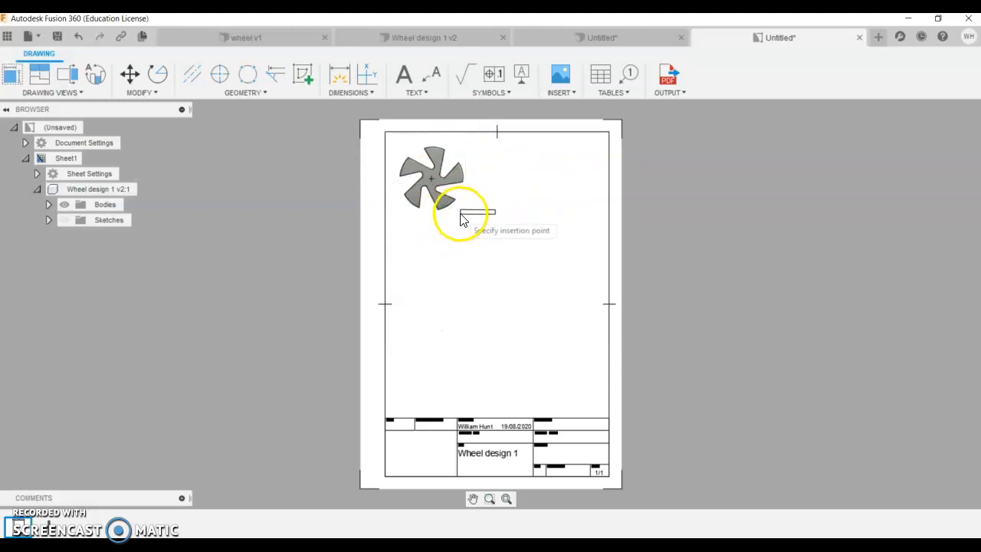
click(477, 217)
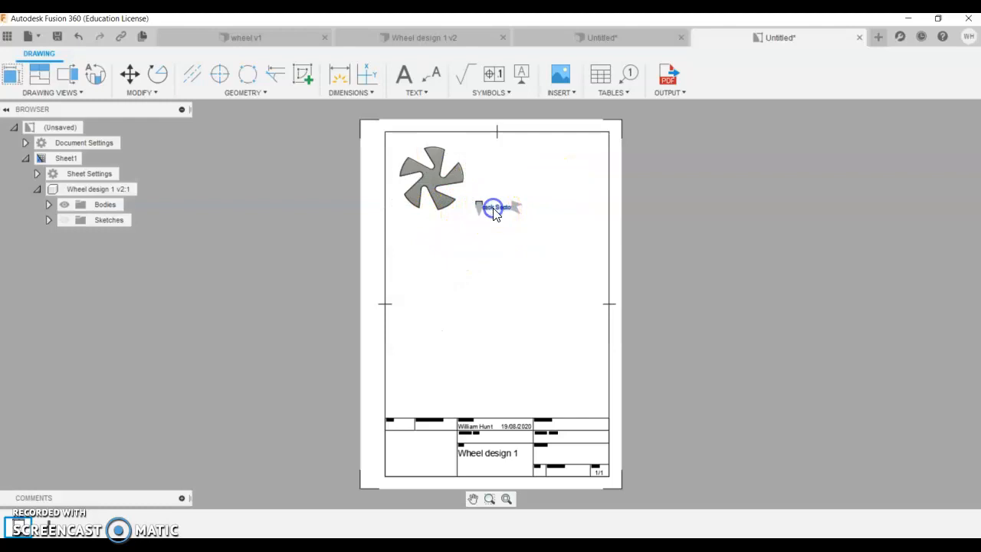
Step: Move the shaded wheel view closer to the left border of the drawing frame
click(440, 219)
click(449, 237)
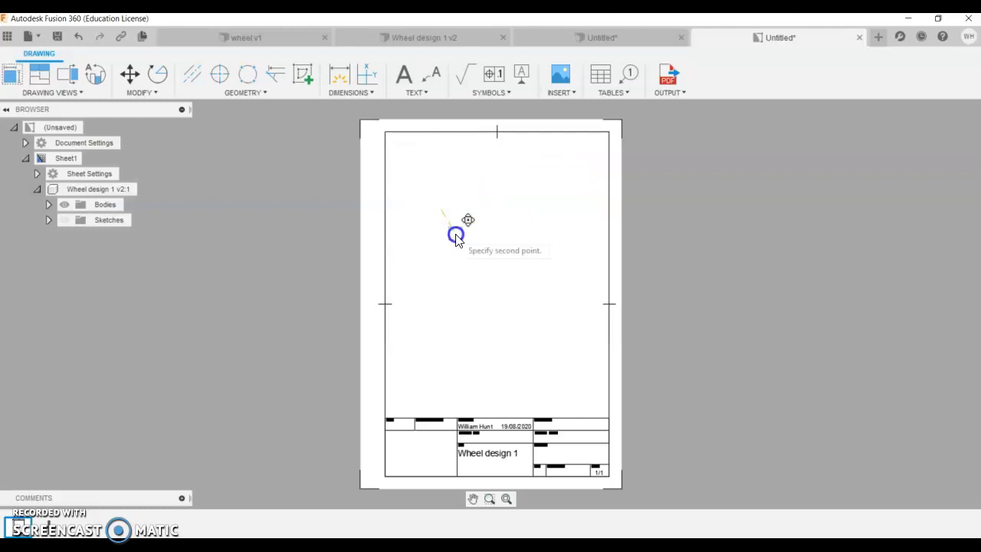
click(428, 206)
click(464, 299)
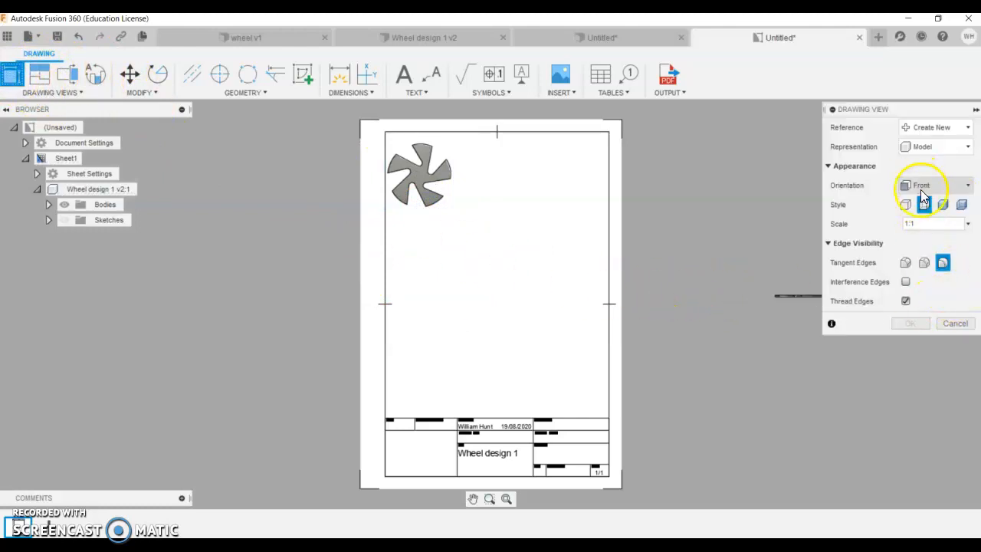
Step: Place a second base view in TOP orientation at 1:1 scale to the right of the shaded view
click(923, 192)
click(927, 208)
click(504, 184)
click(906, 322)
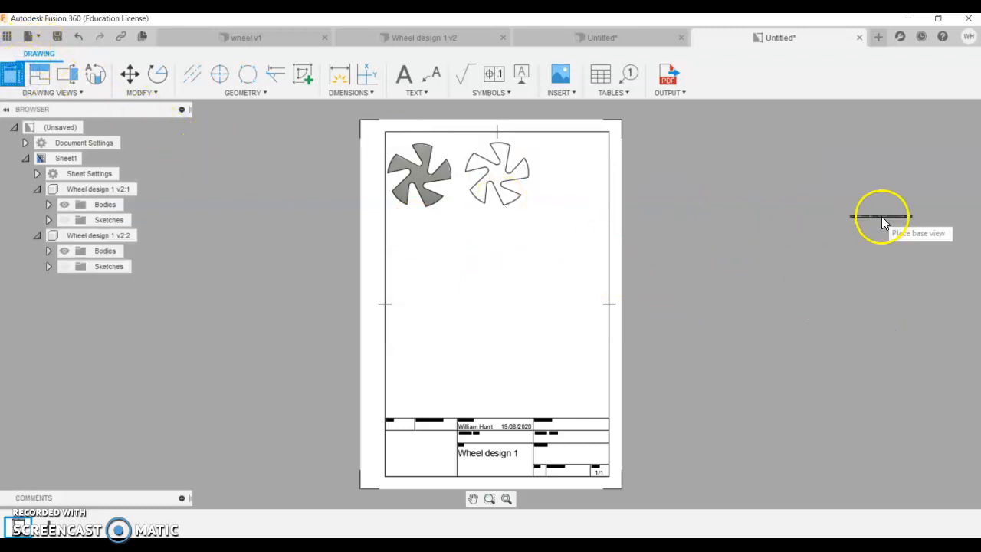
Step: Place a third base view in TOP orientation at 1:1 scale below the shaded view
click(935, 186)
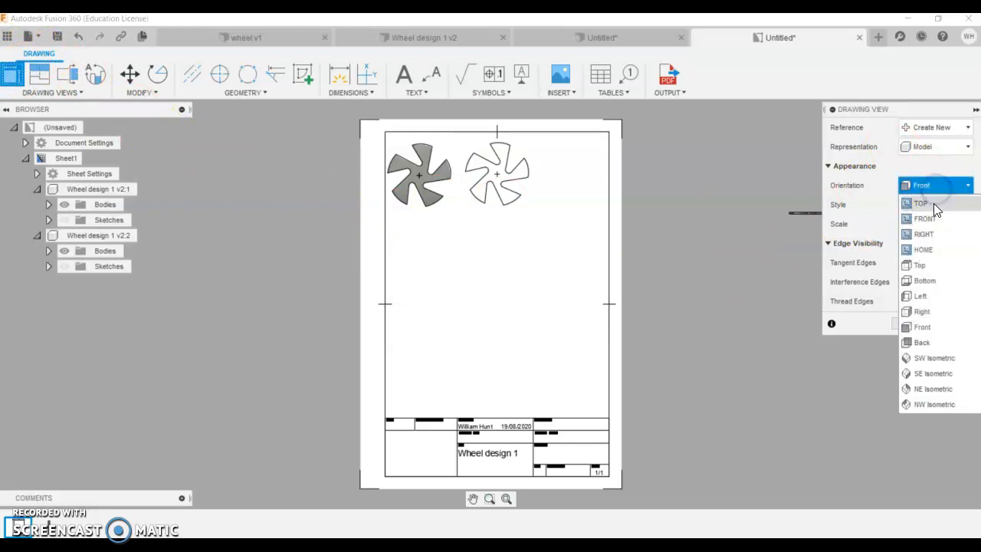
click(936, 205)
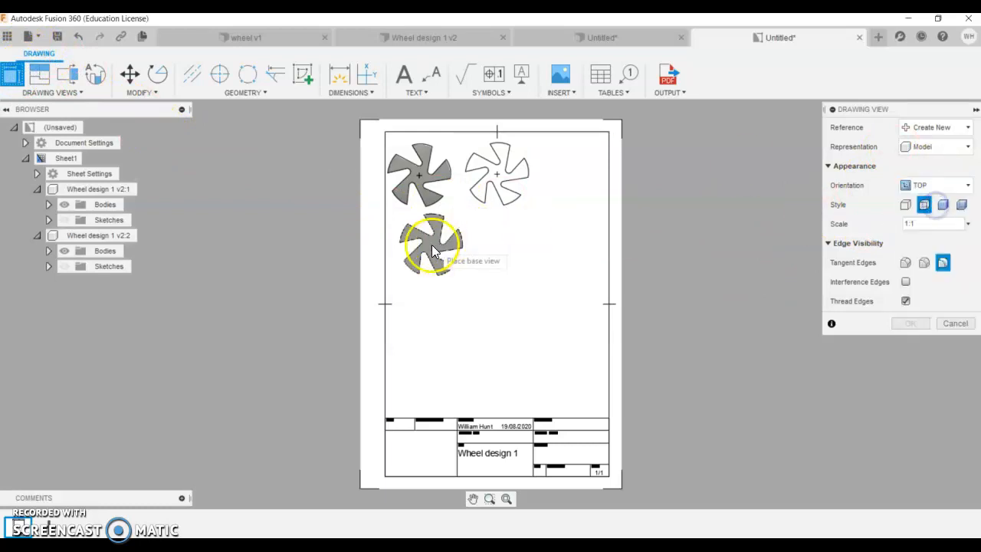
click(443, 257)
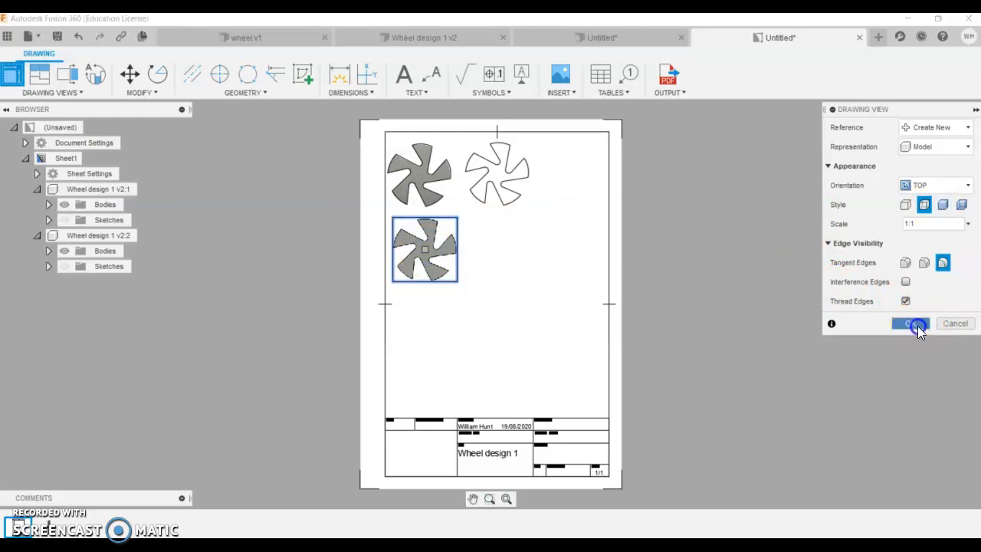
click(911, 324)
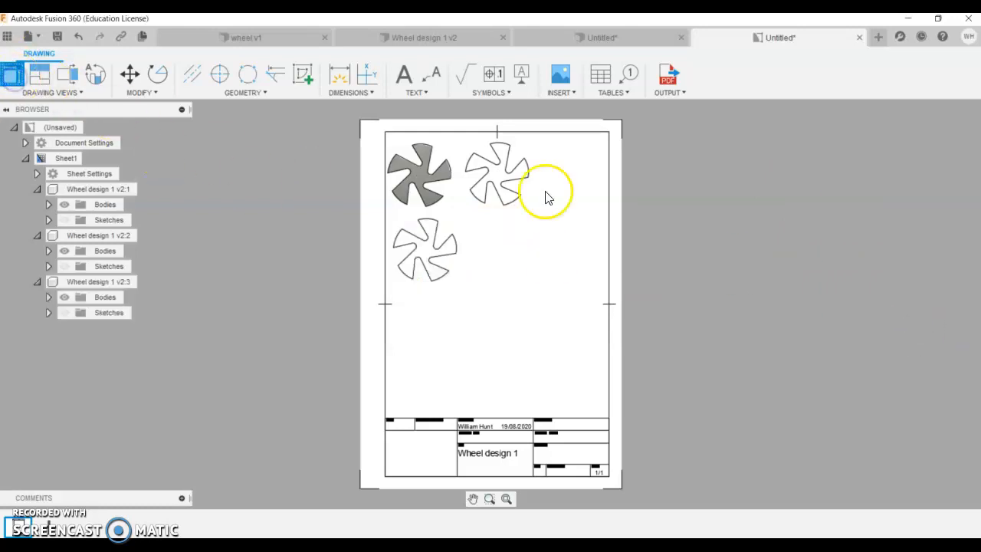
Step: Start a fourth base view of the wheel and open its orientation options
click(924, 185)
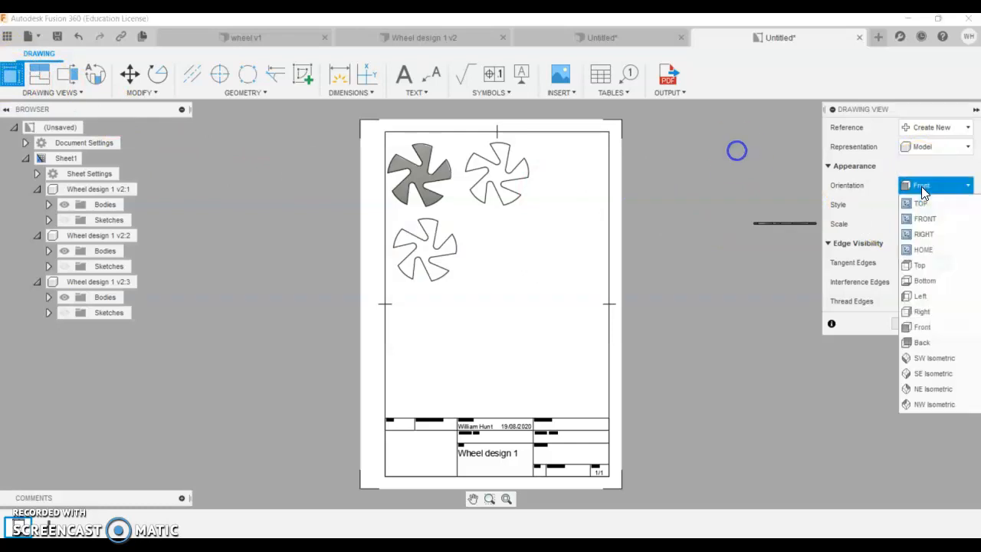